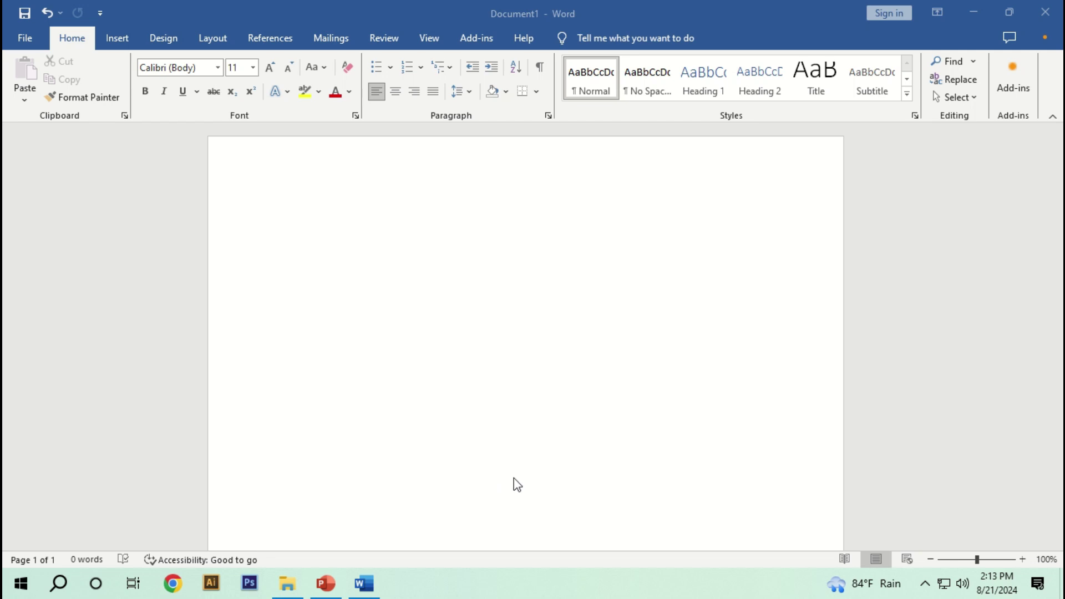
Step: Insert a 4-column, 3-row table from the Insert tab's table grid
{"action": "left_click", "coordinate": [121, 43]}
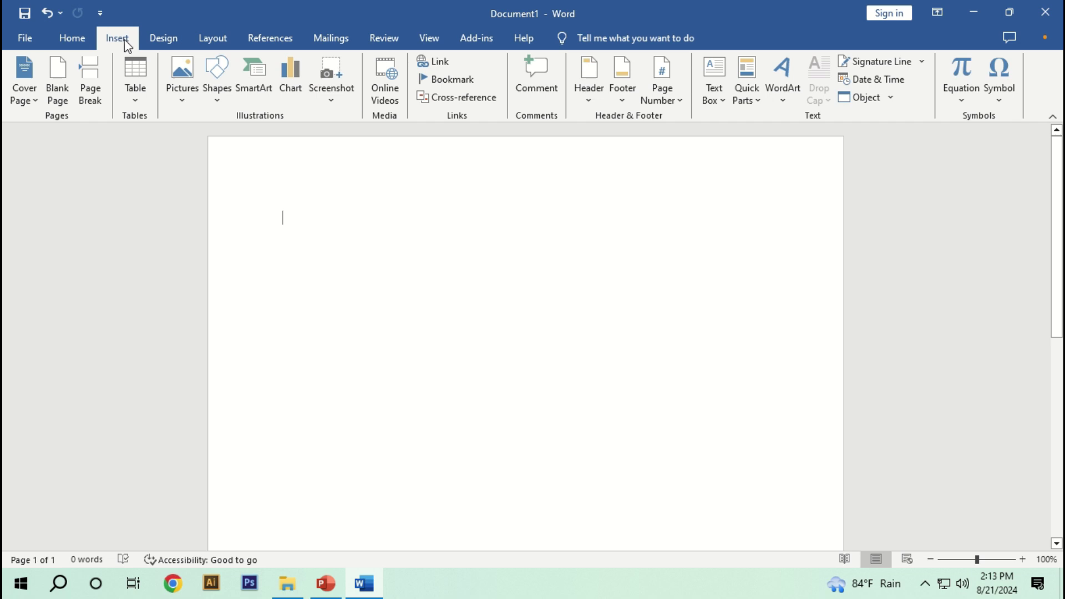
{"action": "left_click", "coordinate": [137, 102]}
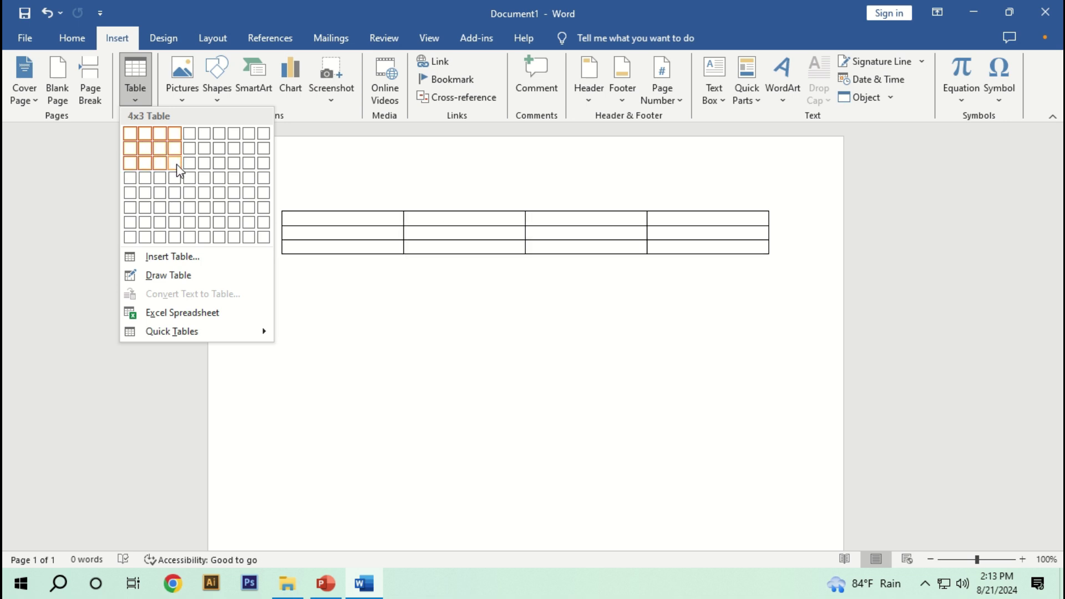
{"action": "left_click", "coordinate": [178, 170]}
Step: Stretch the table taller, then select its first column, top row and finally the whole table
{"action": "left_click", "coordinate": [774, 265]}
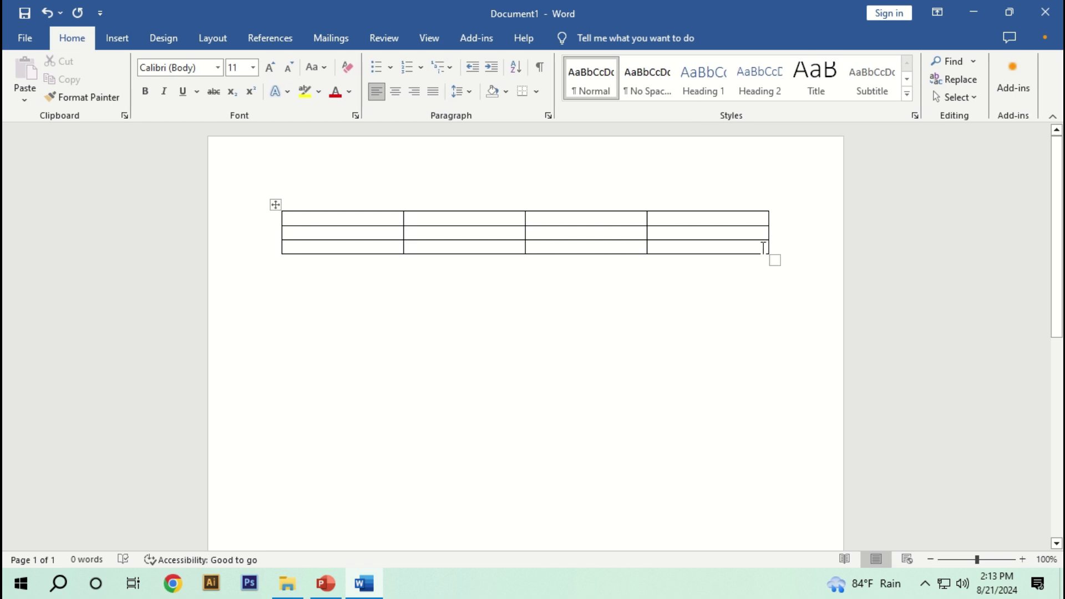
{"action": "left_click", "coordinate": [764, 248]}
{"action": "left_click_drag", "start_coordinate": [774, 261], "coordinate": [788, 398]}
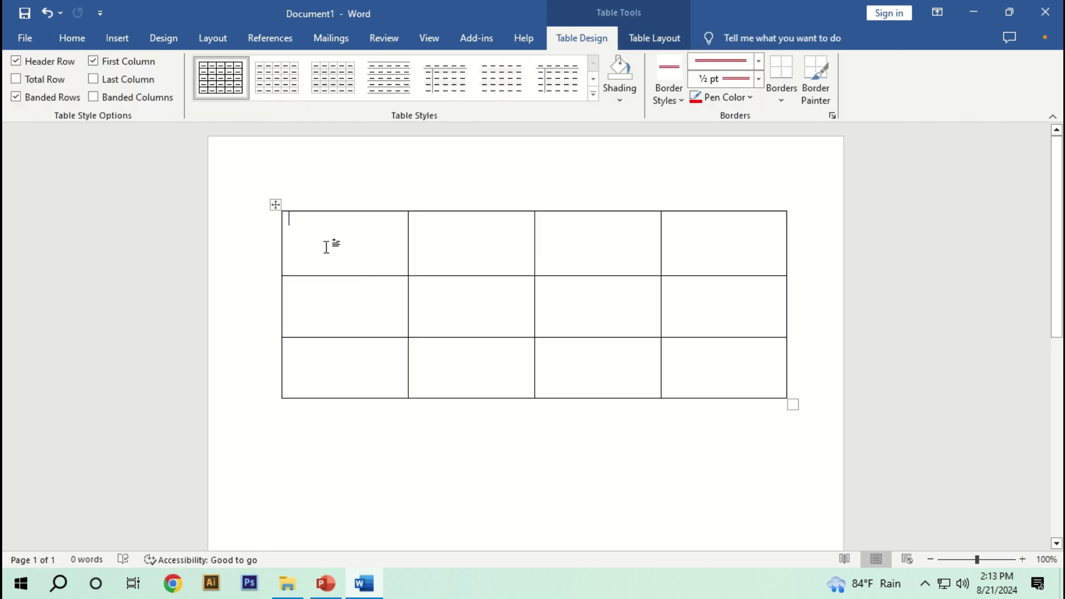
{"action": "left_click_drag", "start_coordinate": [326, 248], "coordinate": [331, 372]}
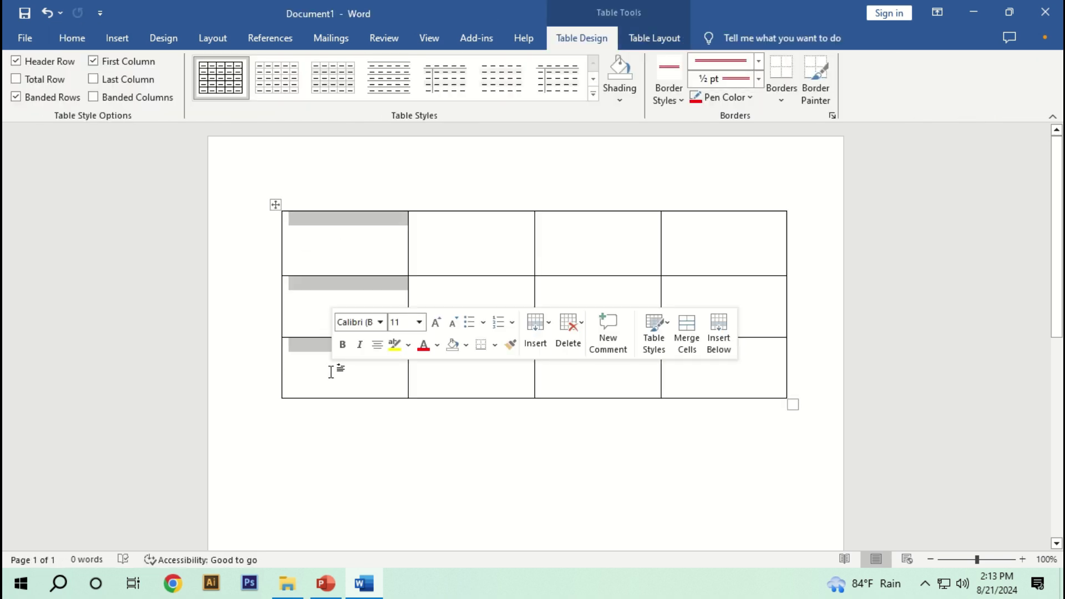
{"action": "left_click_drag", "start_coordinate": [309, 237], "coordinate": [713, 223]}
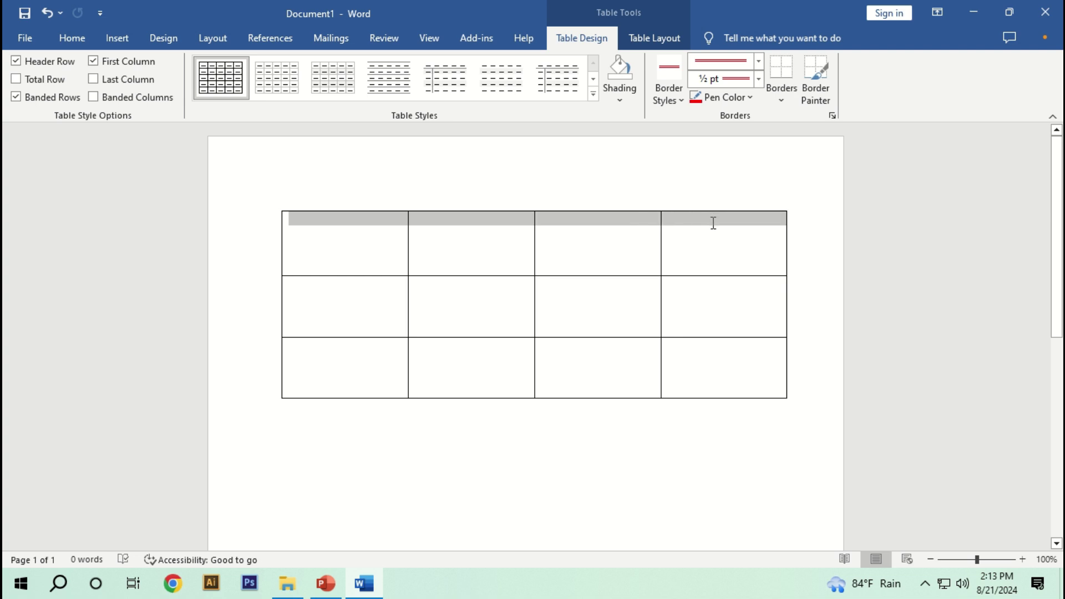
{"action": "left_click", "coordinate": [440, 247]}
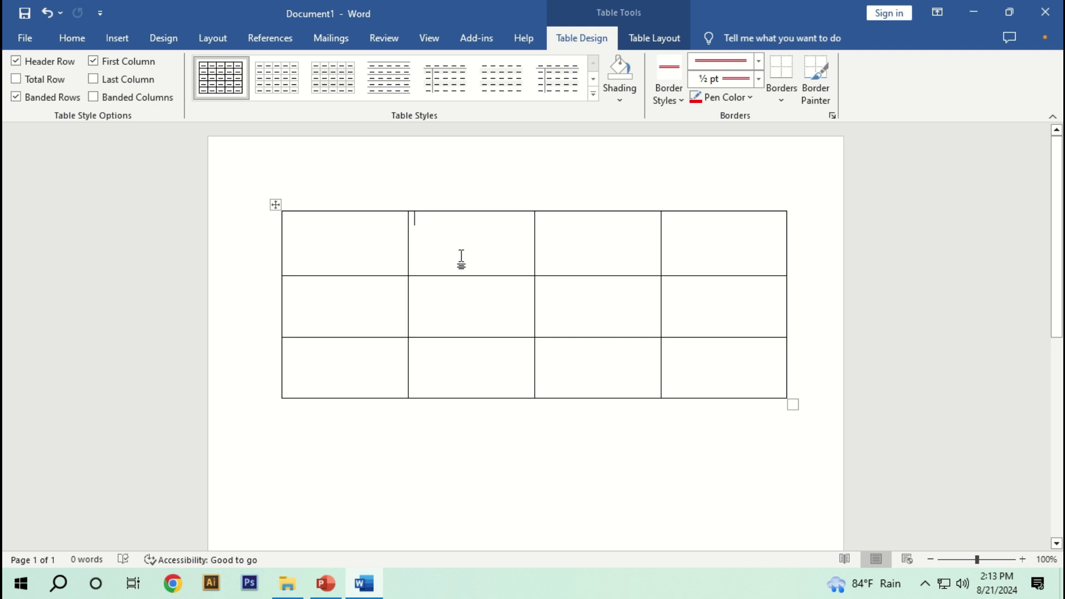
{"action": "left_click", "coordinate": [277, 206]}
Step: Delete the 4x3 table, then insert a 10-column, 8-row table and delete it too
{"action": "key", "text": "BackSpace"}
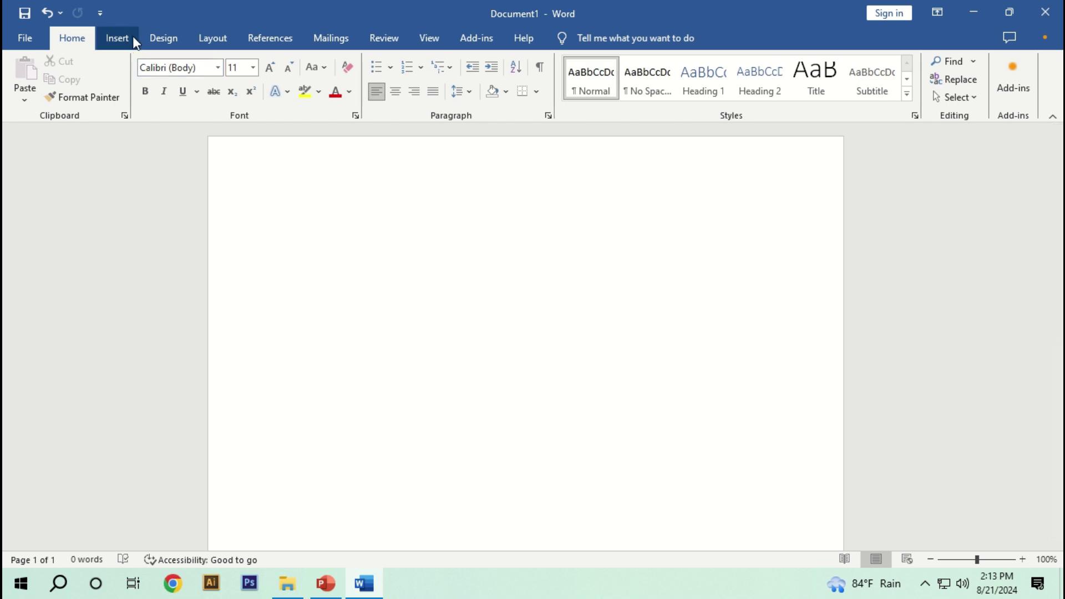
{"action": "left_click", "coordinate": [132, 37]}
{"action": "left_click", "coordinate": [129, 99]}
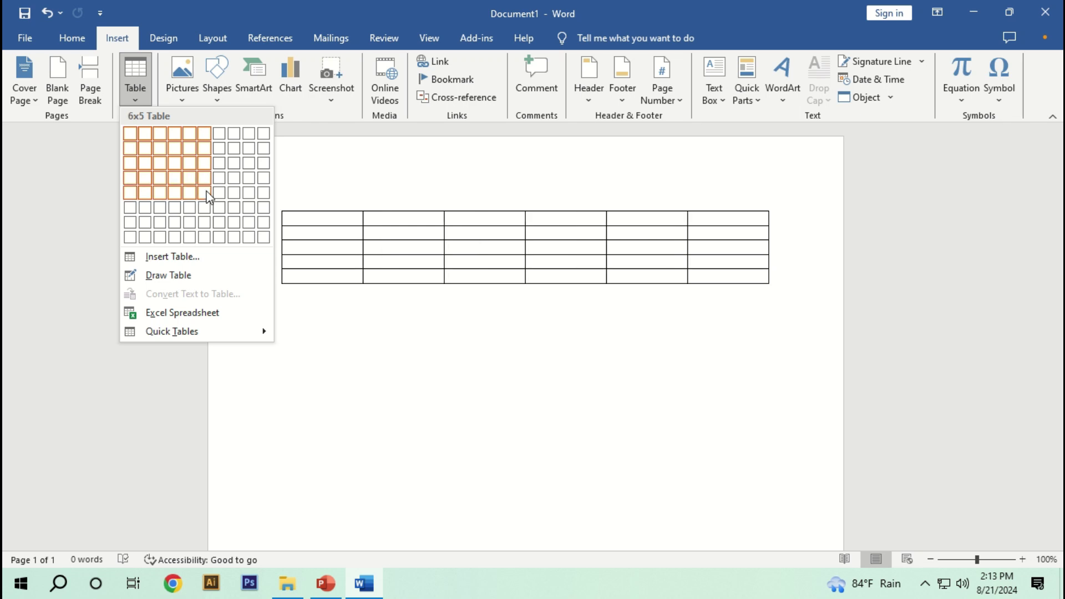
{"action": "left_click", "coordinate": [265, 237]}
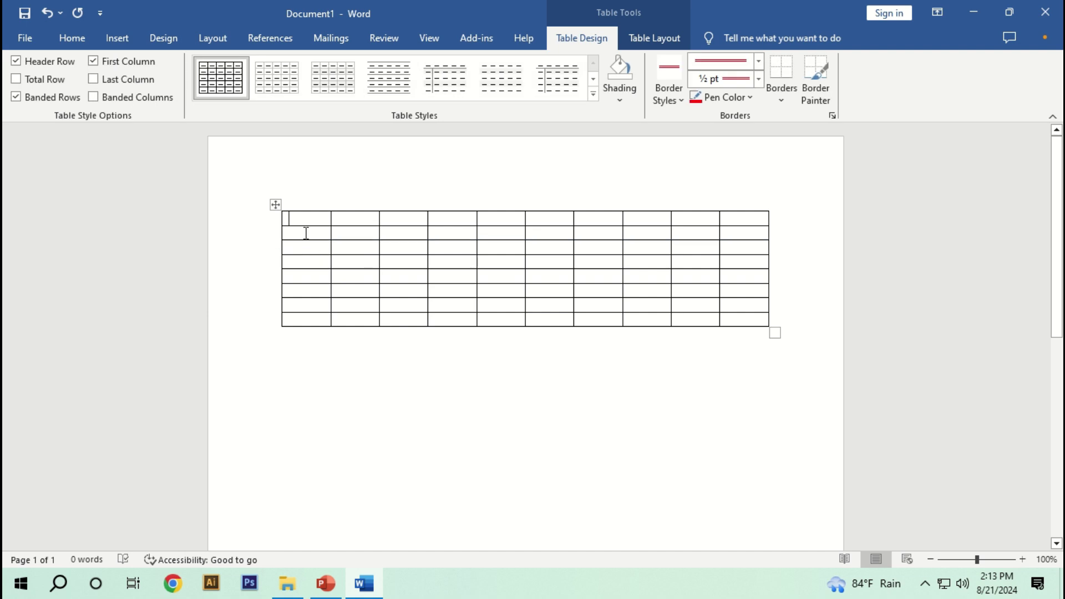
{"action": "left_click", "coordinate": [277, 204]}
{"action": "key", "text": "BackSpace"}
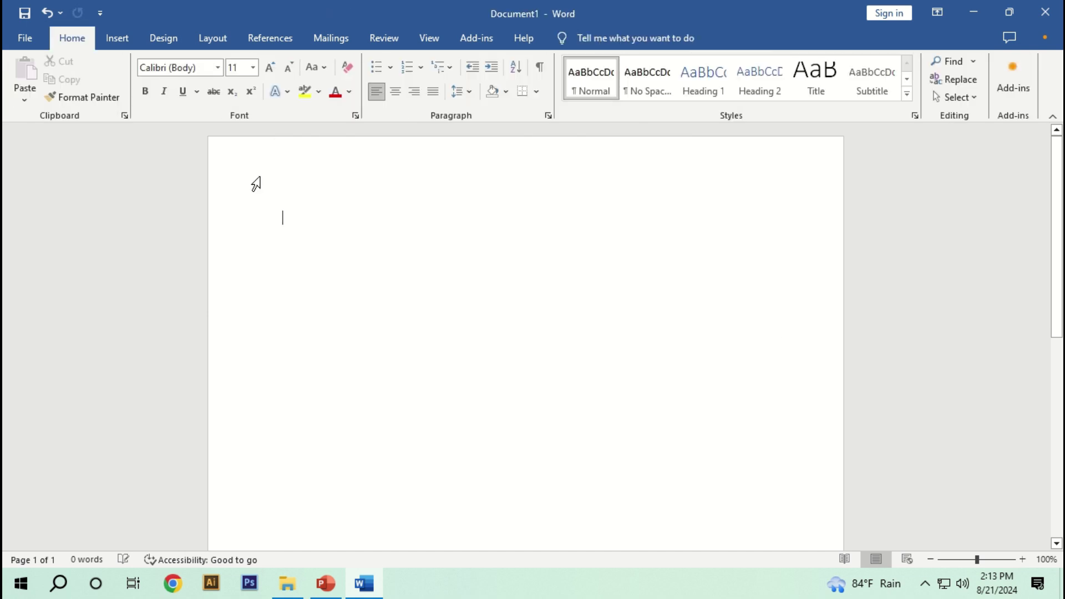
Step: Create a 4-column, 3-row table through the Insert Table dialog
{"action": "left_click", "coordinate": [111, 39]}
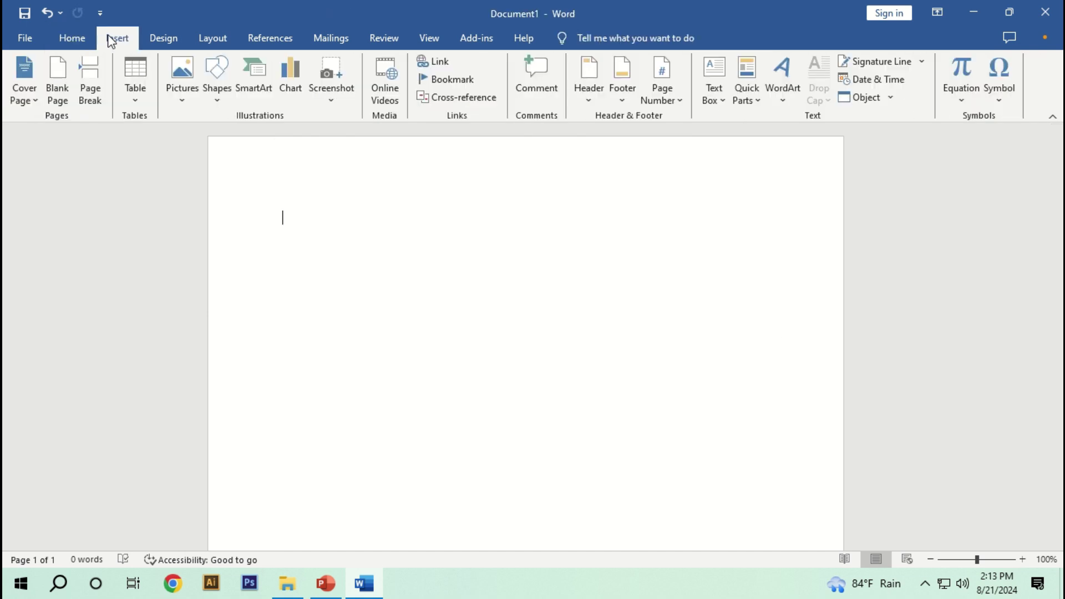
{"action": "left_click", "coordinate": [139, 103]}
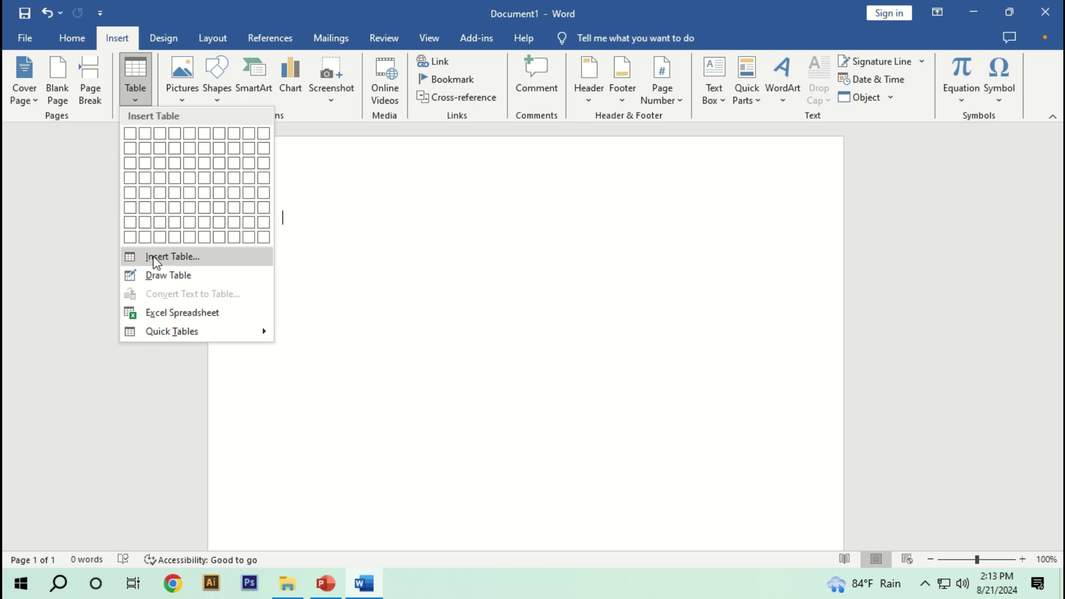
{"action": "left_click", "coordinate": [203, 258]}
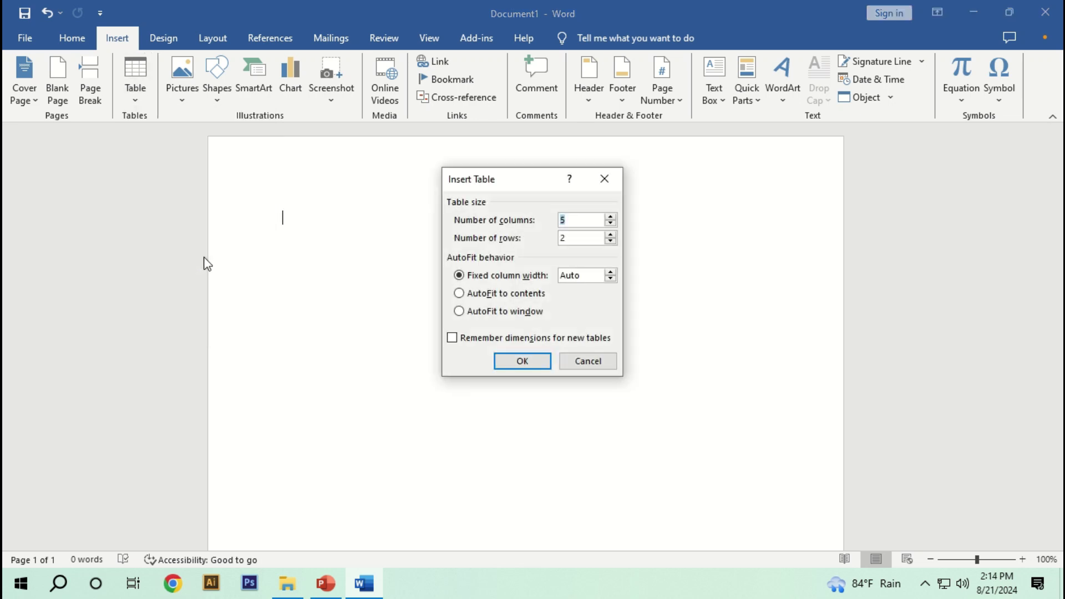
{"action": "left_click_drag", "start_coordinate": [498, 178], "coordinate": [329, 167]}
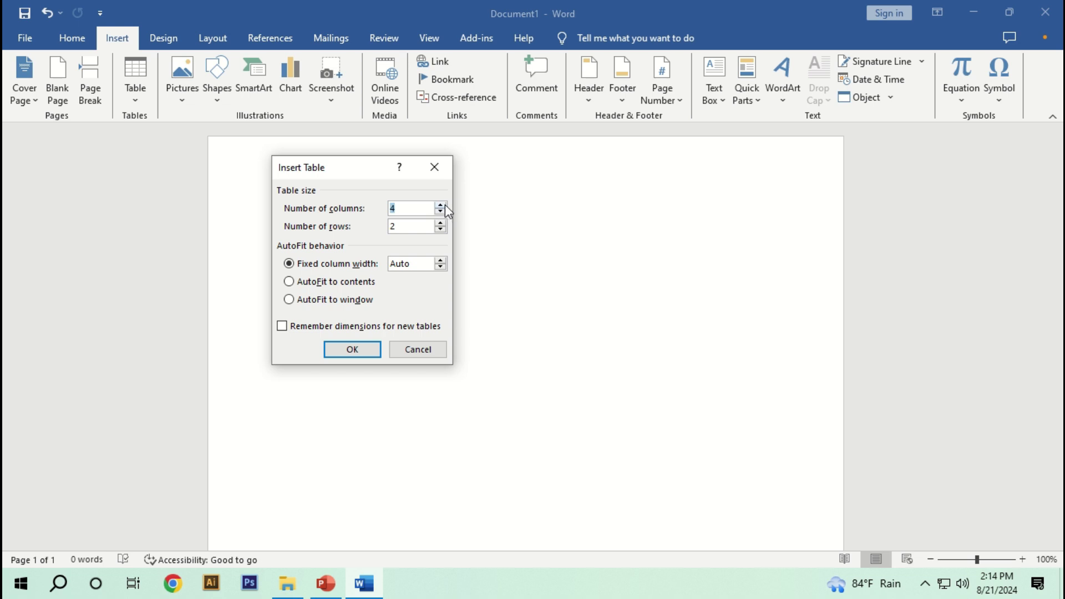
{"action": "left_click", "coordinate": [441, 205]}
{"action": "left_click", "coordinate": [401, 208]}
{"action": "left_click", "coordinate": [441, 223]}
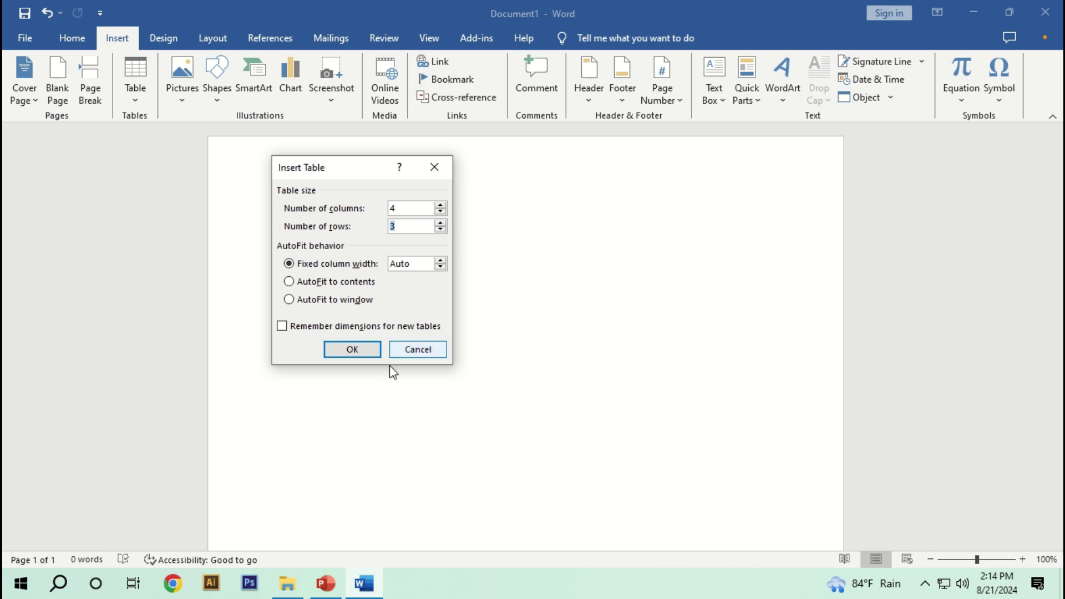
{"action": "left_click", "coordinate": [352, 353]}
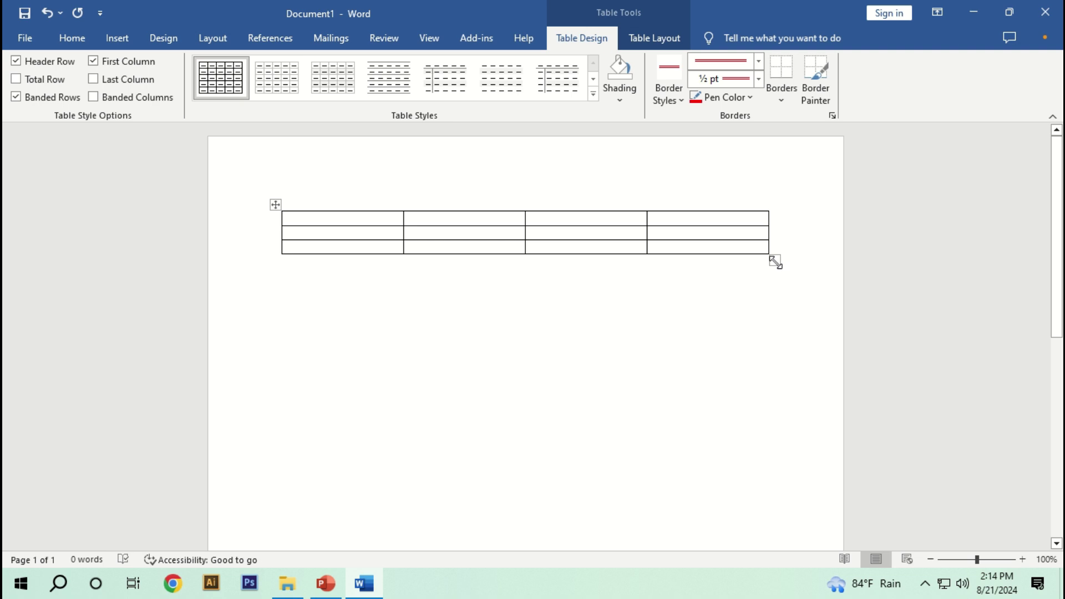
Step: Drag the table's corner handle down and right until the rows are much taller
{"action": "left_click_drag", "start_coordinate": [775, 261], "coordinate": [766, 370]}
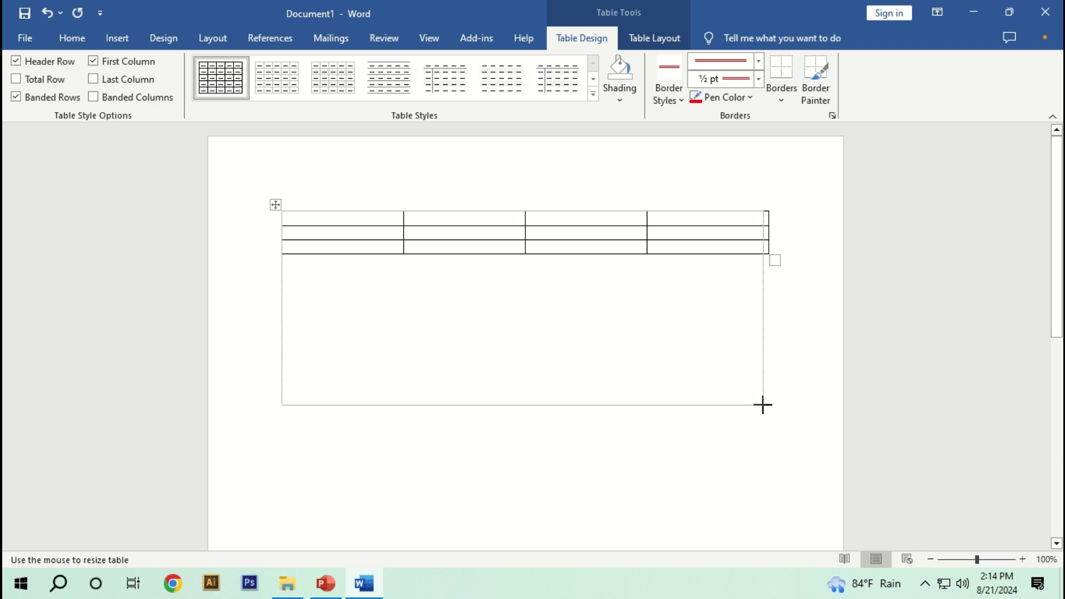
{"action": "left_click_drag", "start_coordinate": [766, 371], "coordinate": [772, 427]}
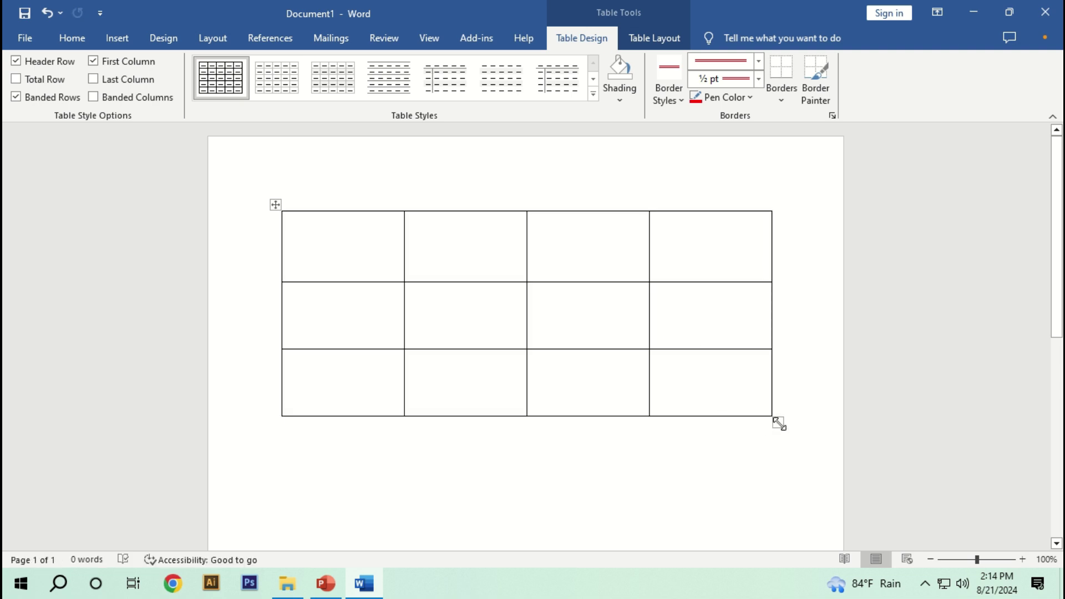
{"action": "mouse_move", "coordinate": [777, 422]}
{"action": "left_mouse_down"}
{"action": "mouse_move", "coordinate": [511, 357]}
{"action": "mouse_move", "coordinate": [745, 375]}
{"action": "left_mouse_up"}
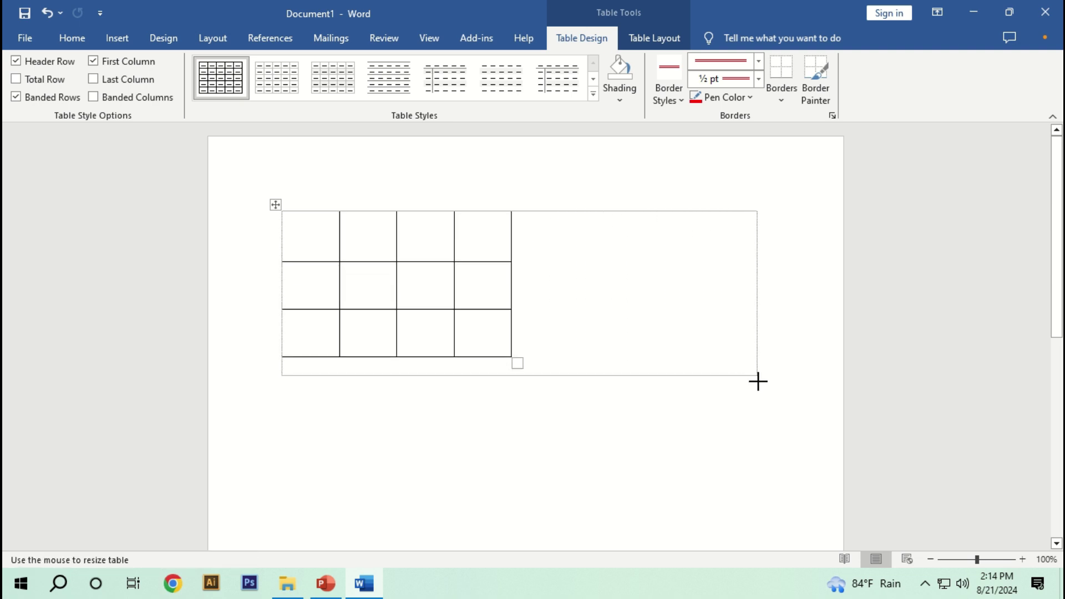
{"action": "left_click_drag", "start_coordinate": [745, 376], "coordinate": [764, 403]}
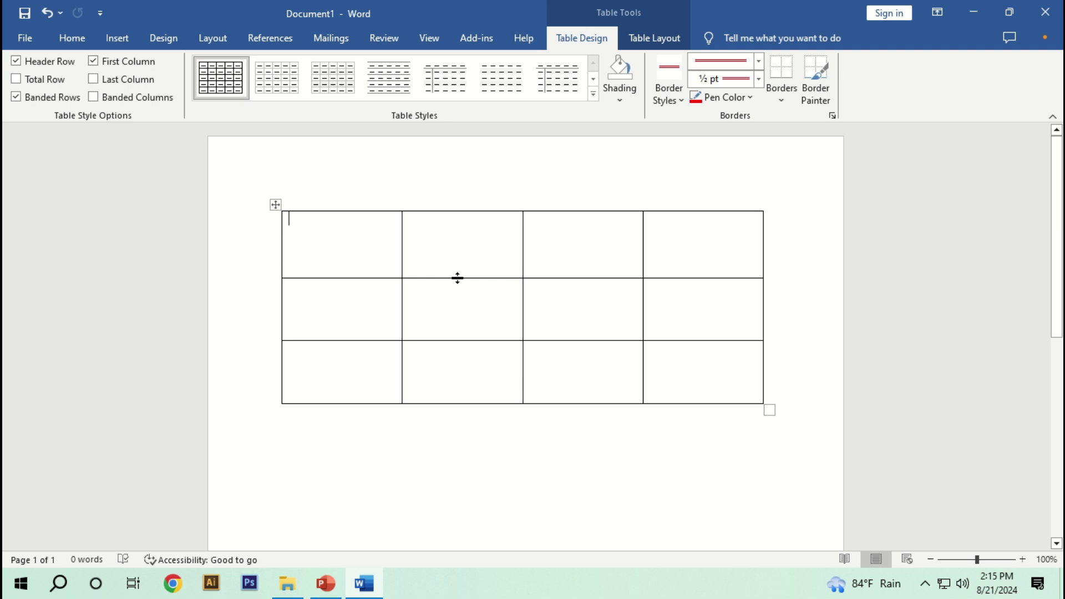
Step: Adjust the first row's height and resize the first column for serial numbers
{"action": "mouse_move", "coordinate": [457, 278]}
{"action": "left_mouse_down"}
{"action": "mouse_move", "coordinate": [456, 350]}
{"action": "mouse_move", "coordinate": [465, 262]}
{"action": "left_mouse_up"}
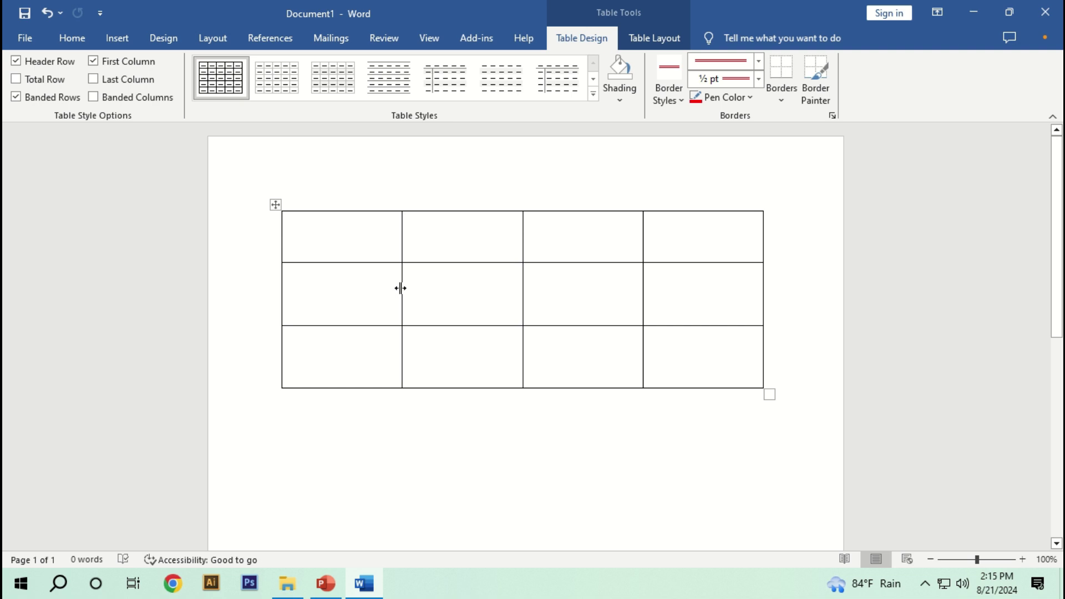
{"action": "left_click_drag", "start_coordinate": [401, 288], "coordinate": [317, 280]}
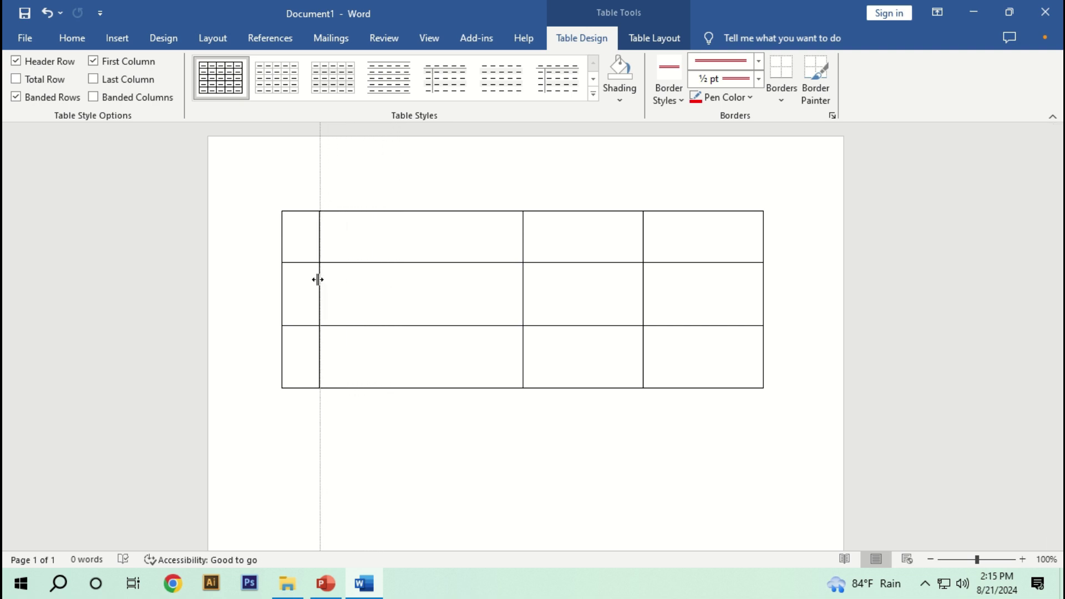
{"action": "mouse_move", "coordinate": [318, 279]}
{"action": "left_mouse_down"}
{"action": "mouse_move", "coordinate": [385, 289]}
{"action": "mouse_move", "coordinate": [375, 288]}
{"action": "left_mouse_up"}
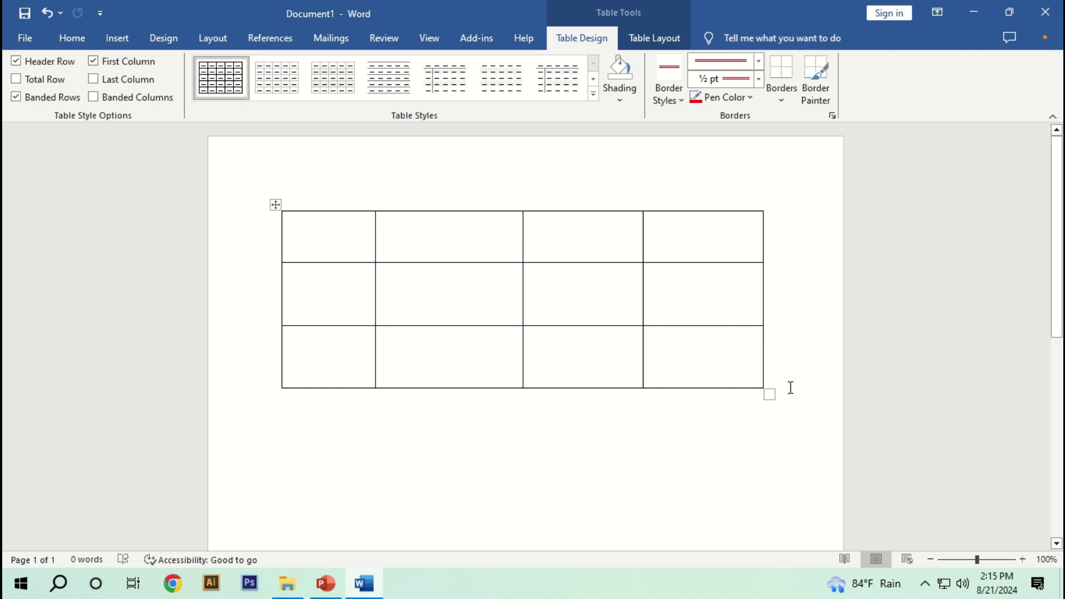
Step: Make the table slightly taller, then select the whole table and delete it
{"action": "mouse_move", "coordinate": [771, 395]}
{"action": "left_mouse_down"}
{"action": "mouse_move", "coordinate": [781, 497]}
{"action": "mouse_move", "coordinate": [777, 393]}
{"action": "left_mouse_up"}
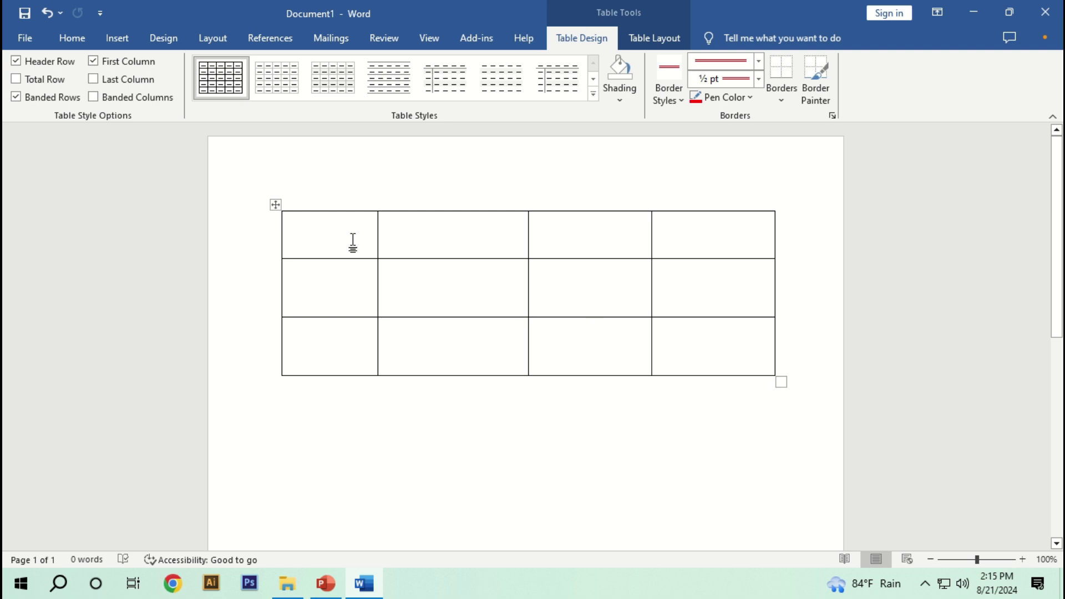
{"action": "left_click", "coordinate": [274, 206]}
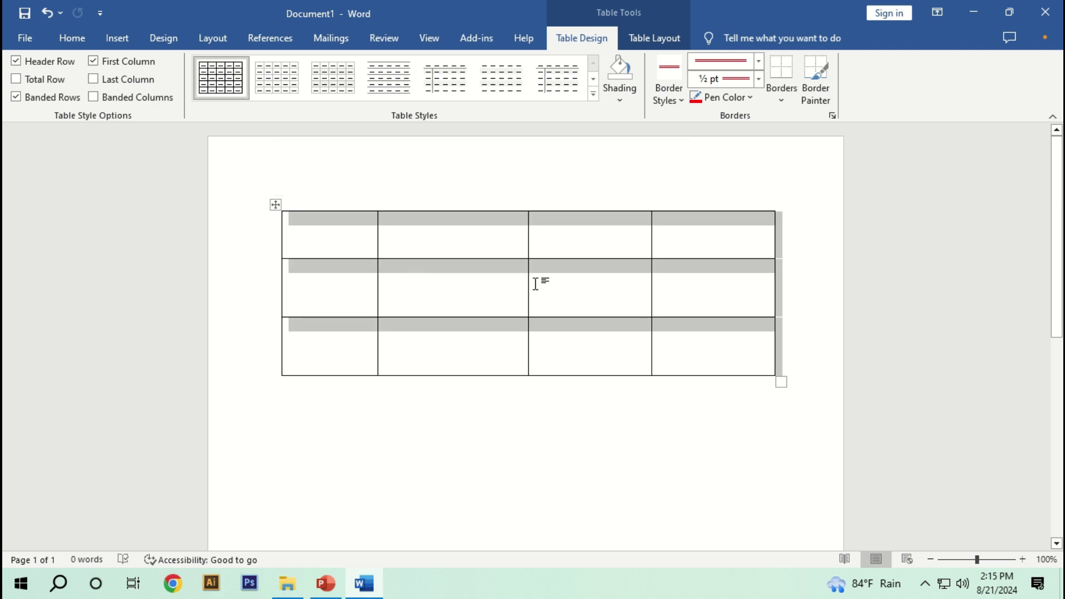
{"action": "key", "text": "BackSpace"}
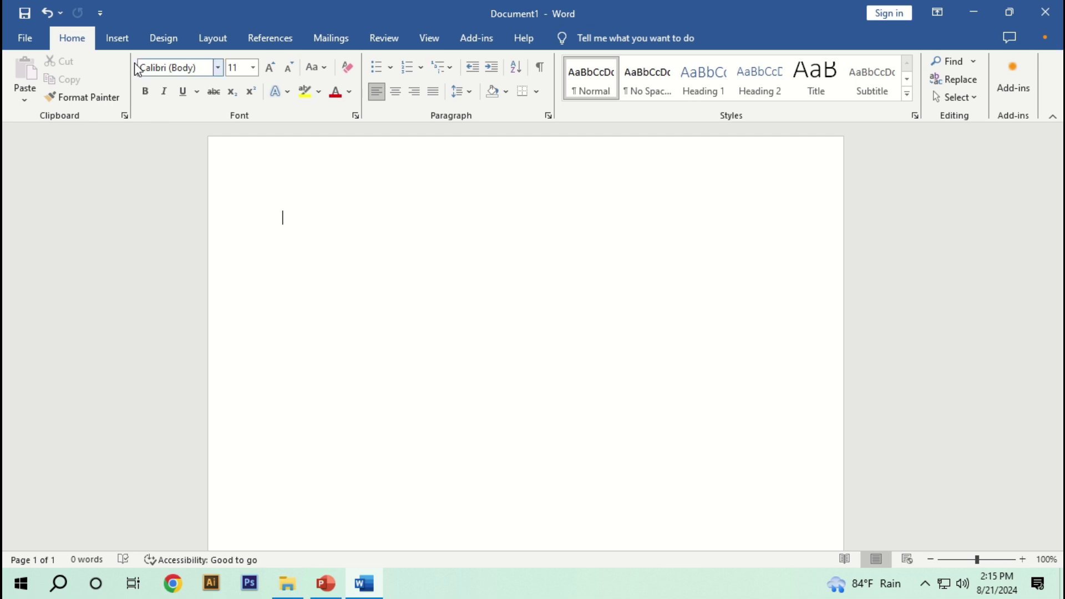
Step: Insert a 4-column, 5-row table via the Insert Table dialog
{"action": "left_click", "coordinate": [121, 41]}
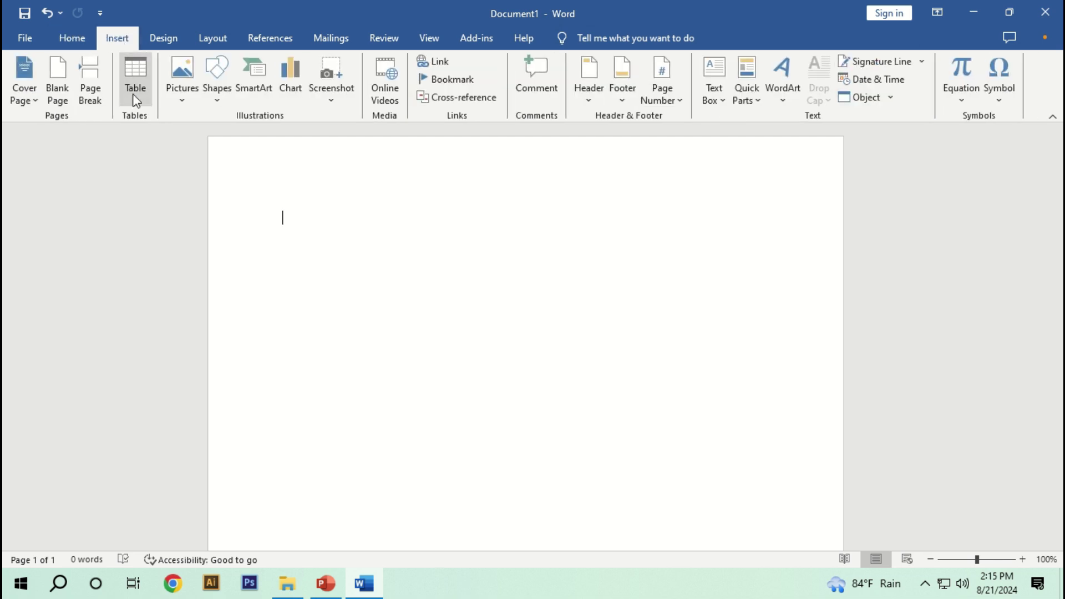
{"action": "left_click", "coordinate": [133, 93]}
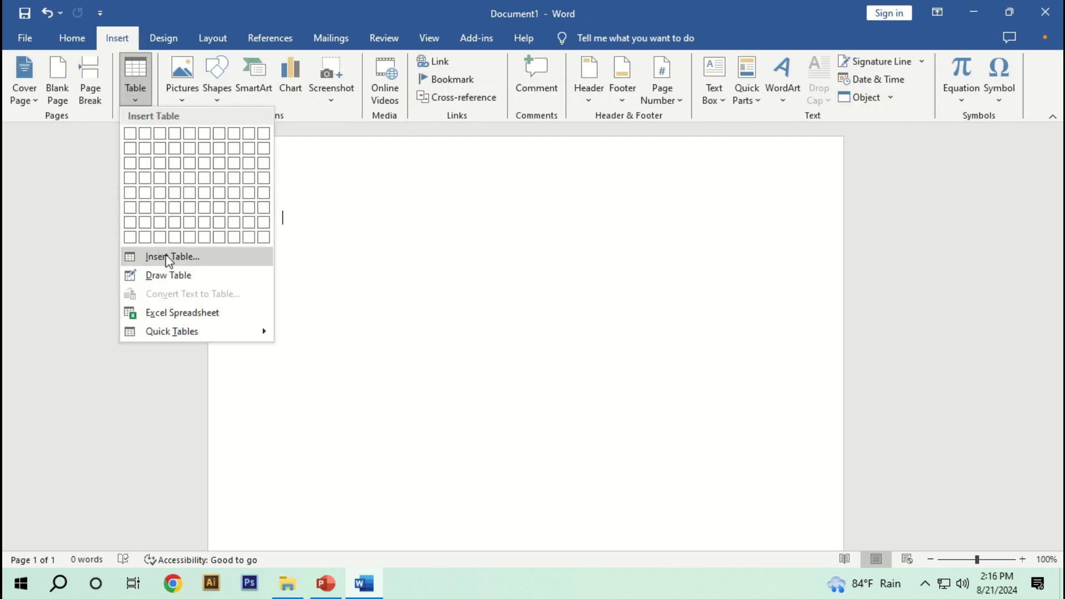
{"action": "left_click", "coordinate": [138, 258]}
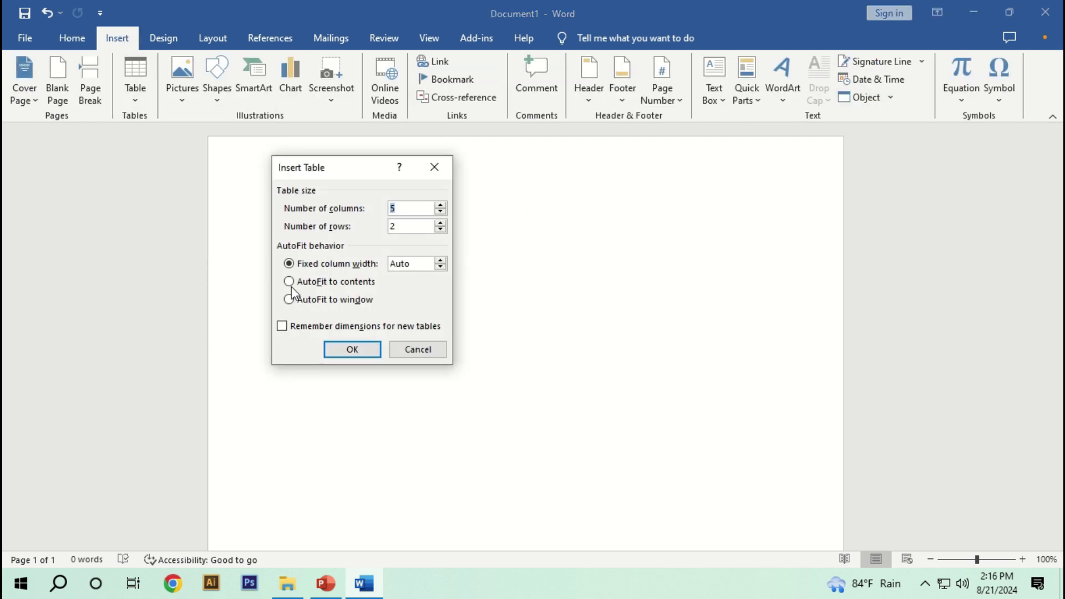
{"action": "left_click", "coordinate": [440, 212]}
{"action": "left_click", "coordinate": [441, 223]}
{"action": "left_click", "coordinate": [441, 230]}
{"action": "left_click", "coordinate": [352, 351]}
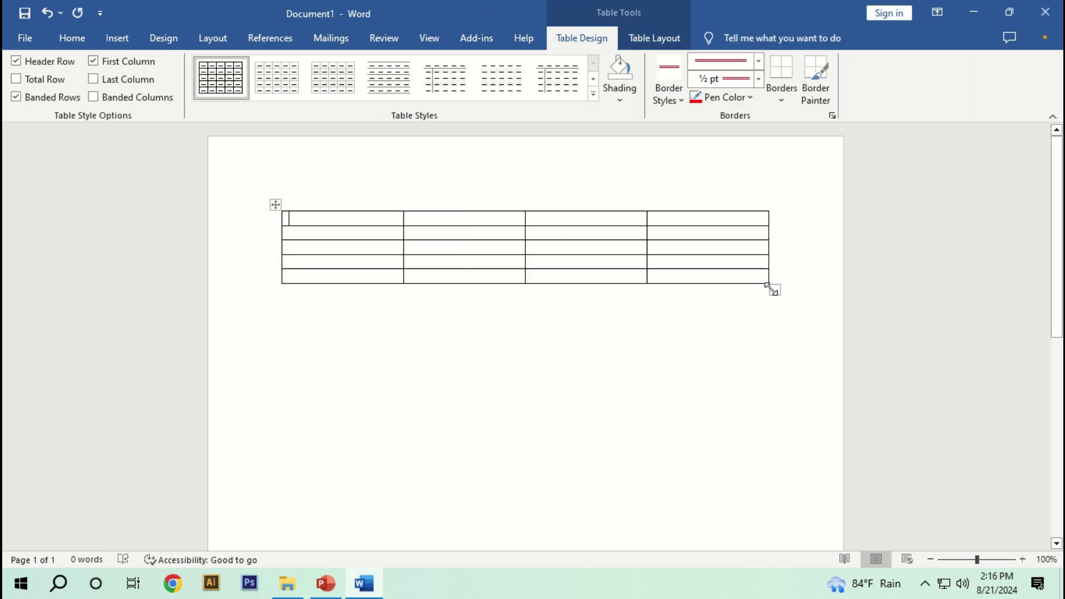
Step: Make the table's rows taller and narrow the first column
{"action": "left_click_drag", "start_coordinate": [774, 289], "coordinate": [776, 354]}
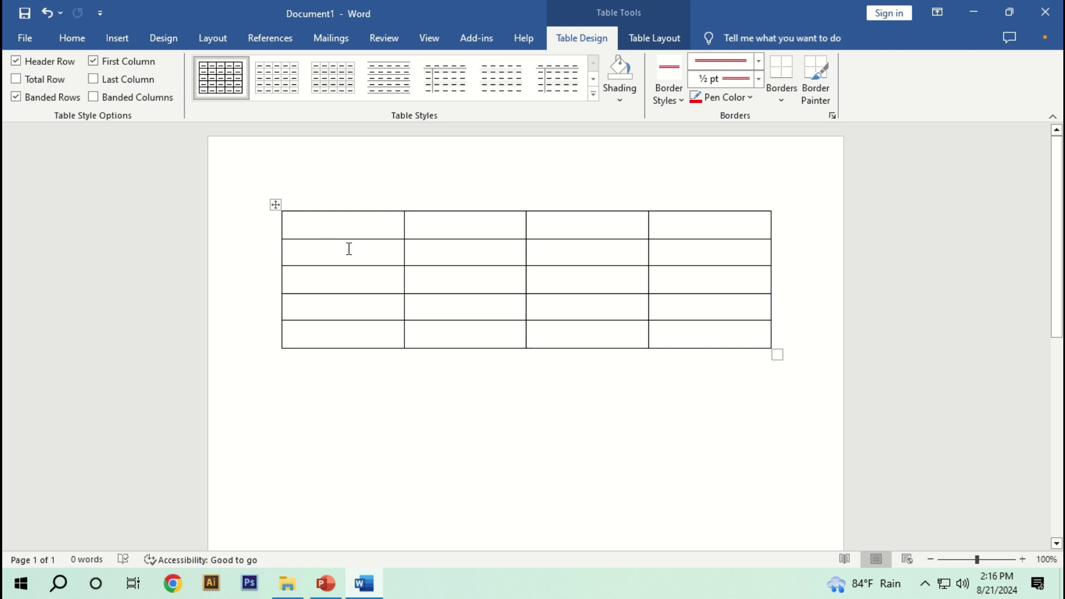
{"action": "left_click_drag", "start_coordinate": [404, 259], "coordinate": [311, 260]}
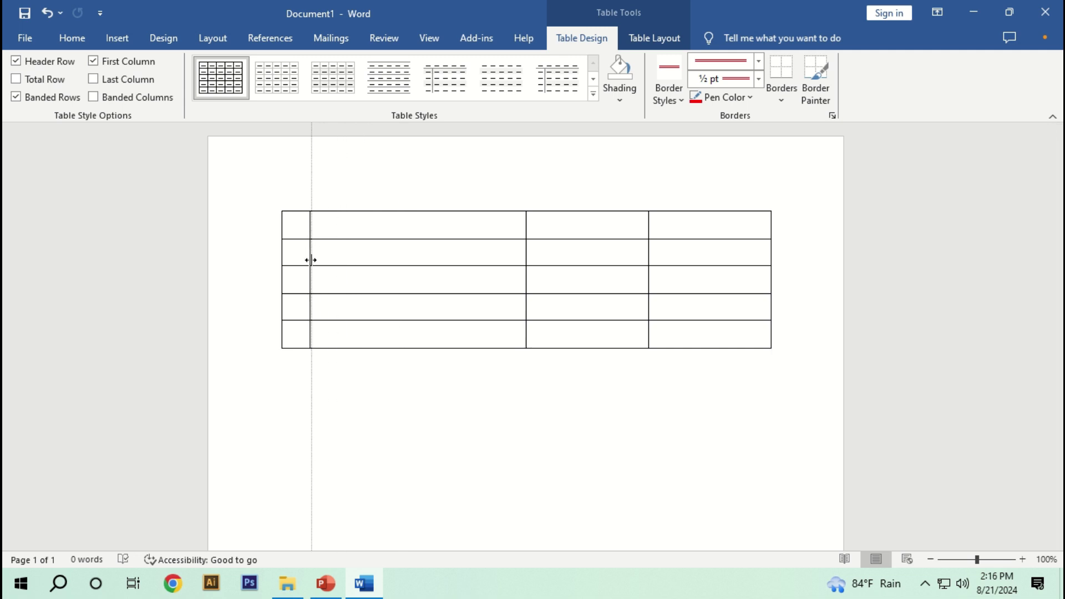
{"action": "left_click_drag", "start_coordinate": [310, 260], "coordinate": [314, 259]}
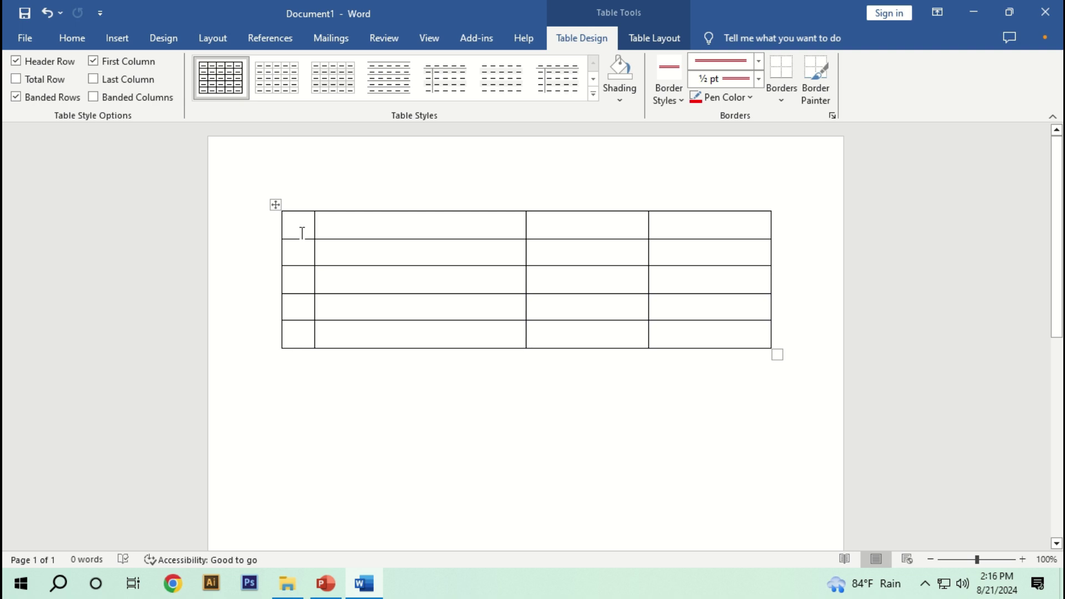
Step: Type the header cells SN, NAME, AGE and FATHER'S NAME
{"action": "type", "text": "SN"}
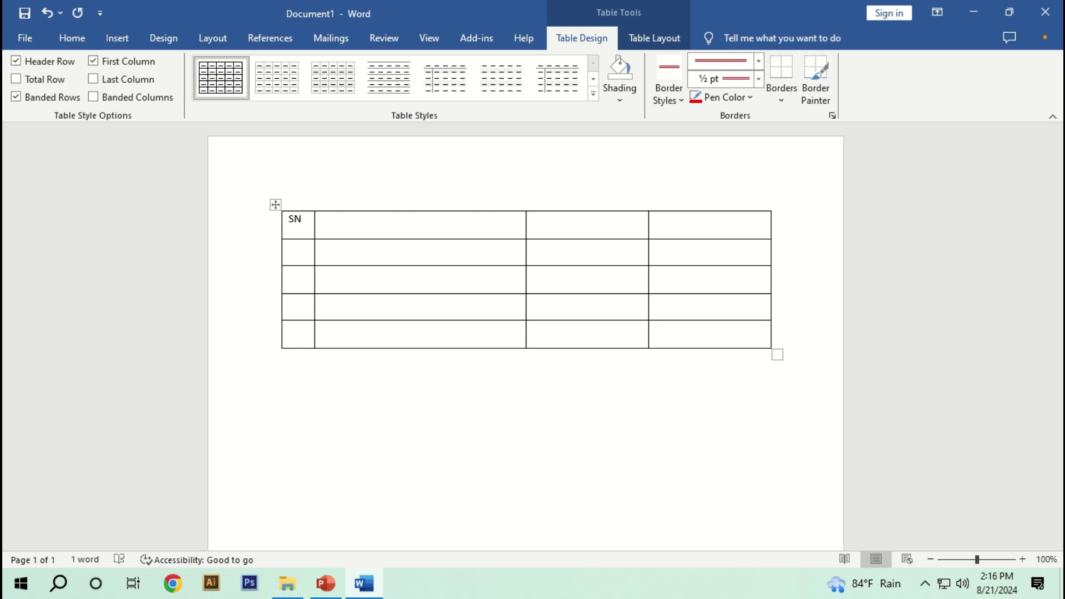
{"action": "key", "text": "Tab"}
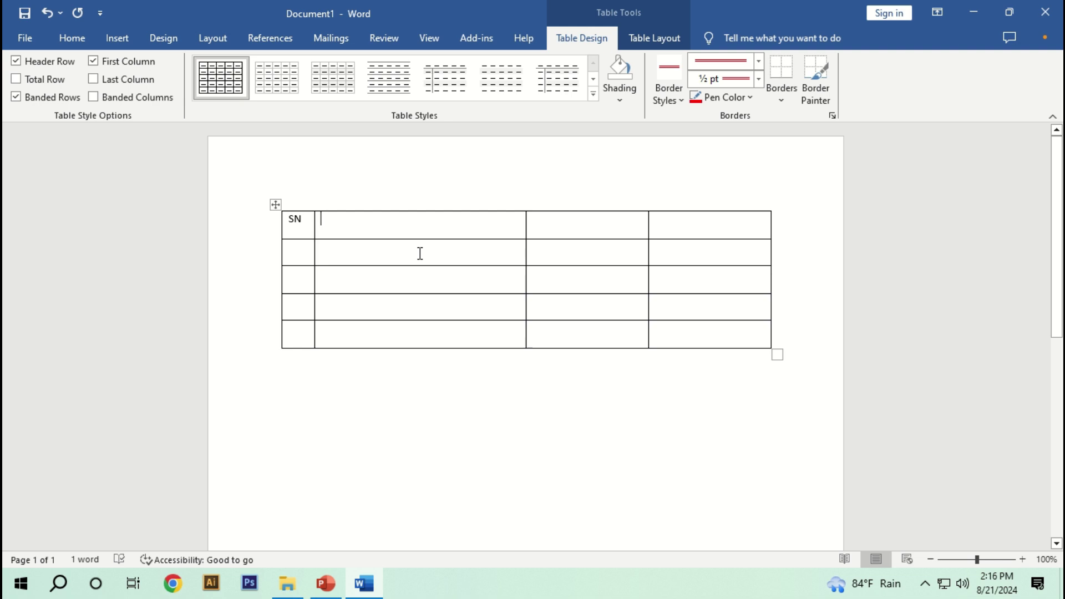
{"action": "type", "text": "NAME"}
{"action": "left_click", "coordinate": [548, 224]}
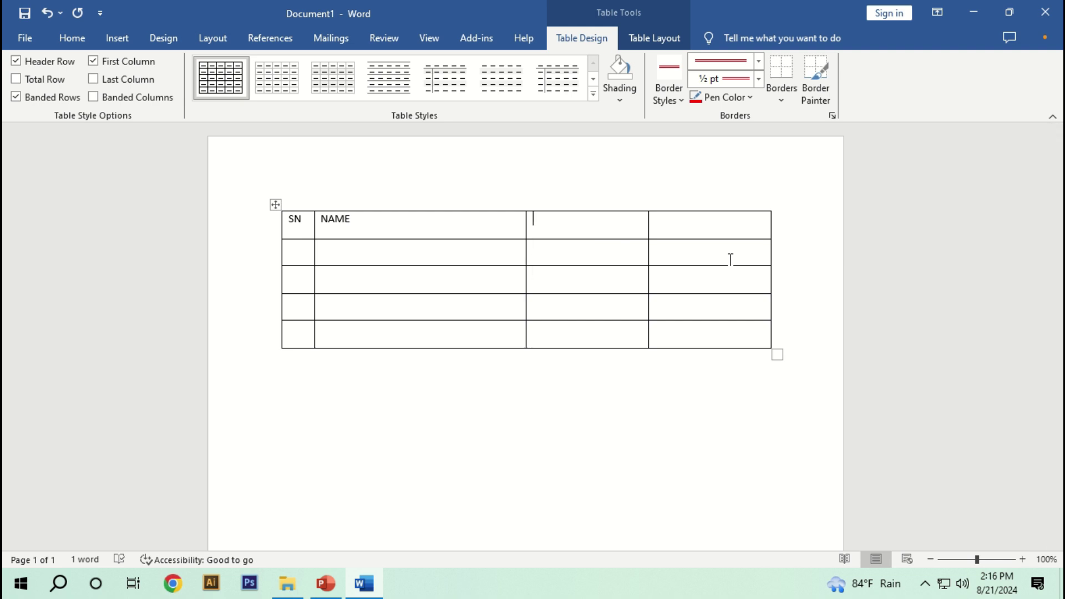
{"action": "type", "text": "A"}
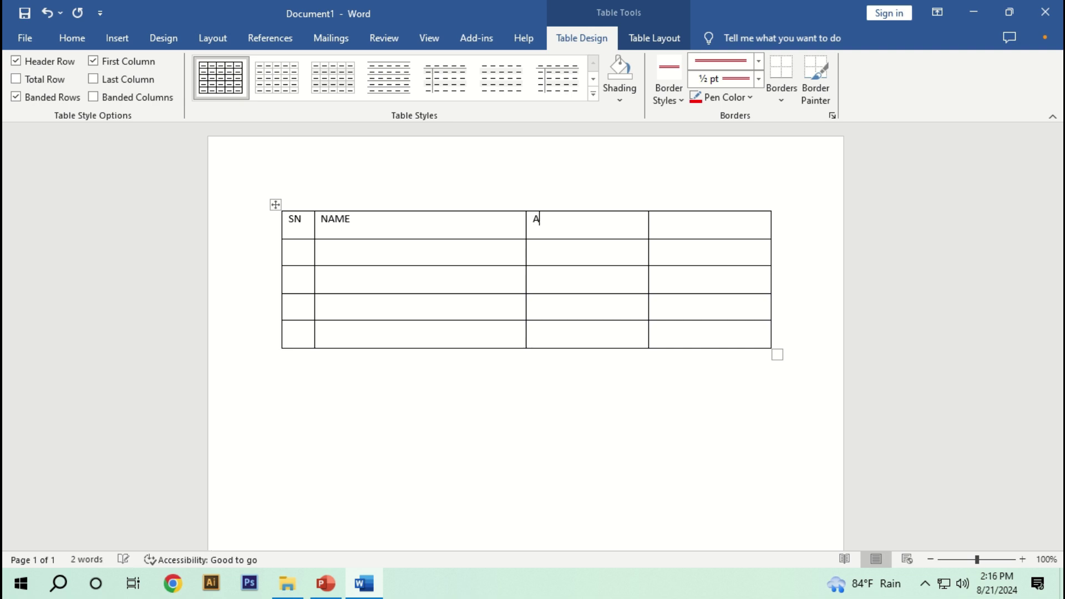
{"action": "type", "text": "GE"}
{"action": "type", "text": "FATHER’S"}
{"action": "type", "text": "NA"}
{"action": "type", "text": "ME"}
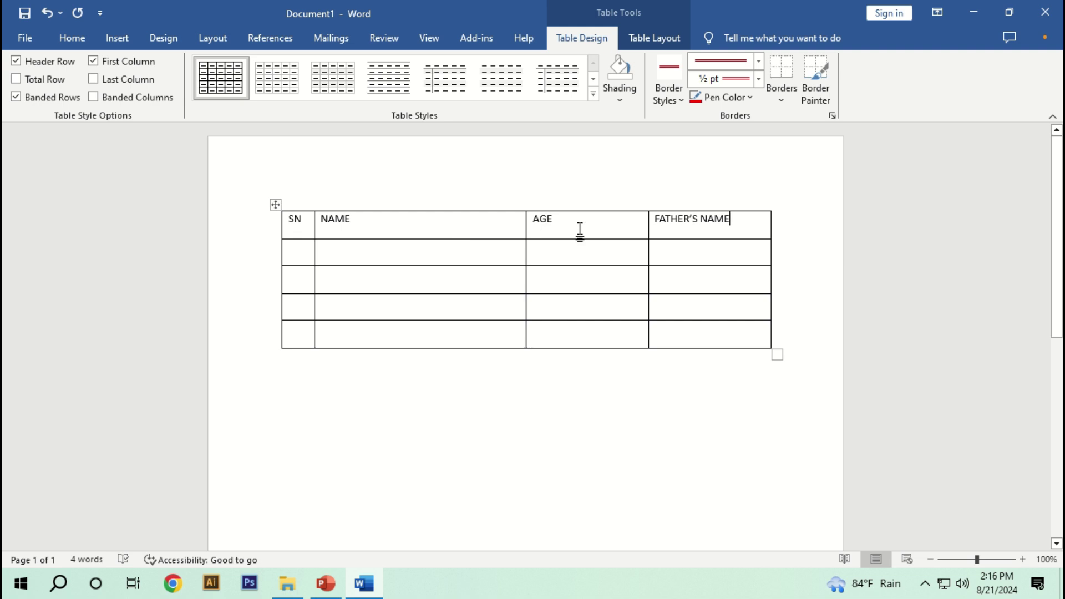
Step: Enlarge the SN heading to 14 pt
{"action": "double_click", "coordinate": [293, 218]}
{"action": "left_click", "coordinate": [77, 46]}
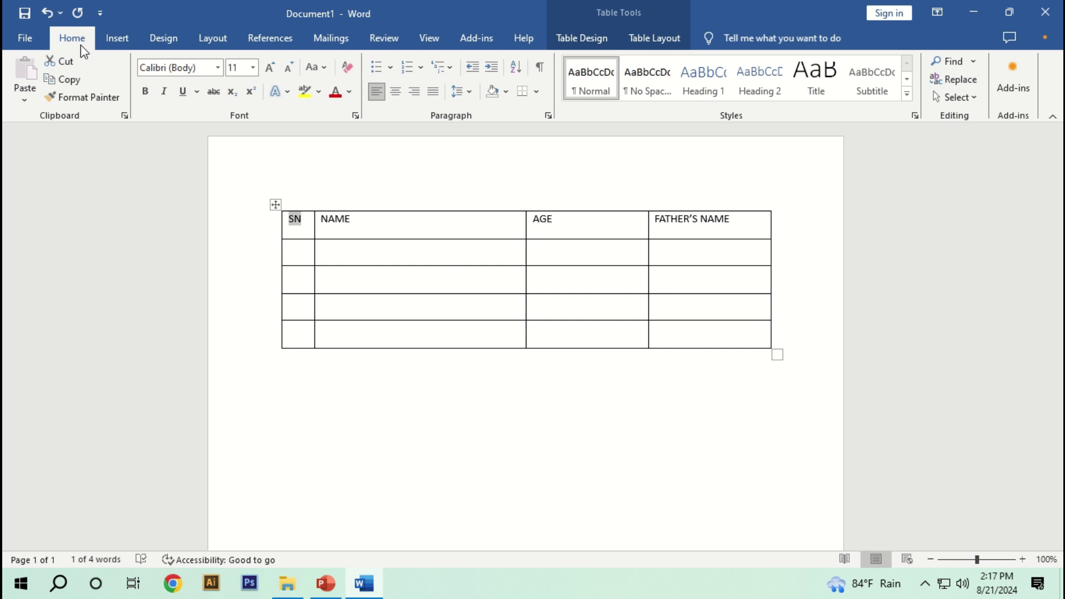
{"action": "left_click", "coordinate": [270, 68]}
{"action": "left_click", "coordinate": [270, 68]}
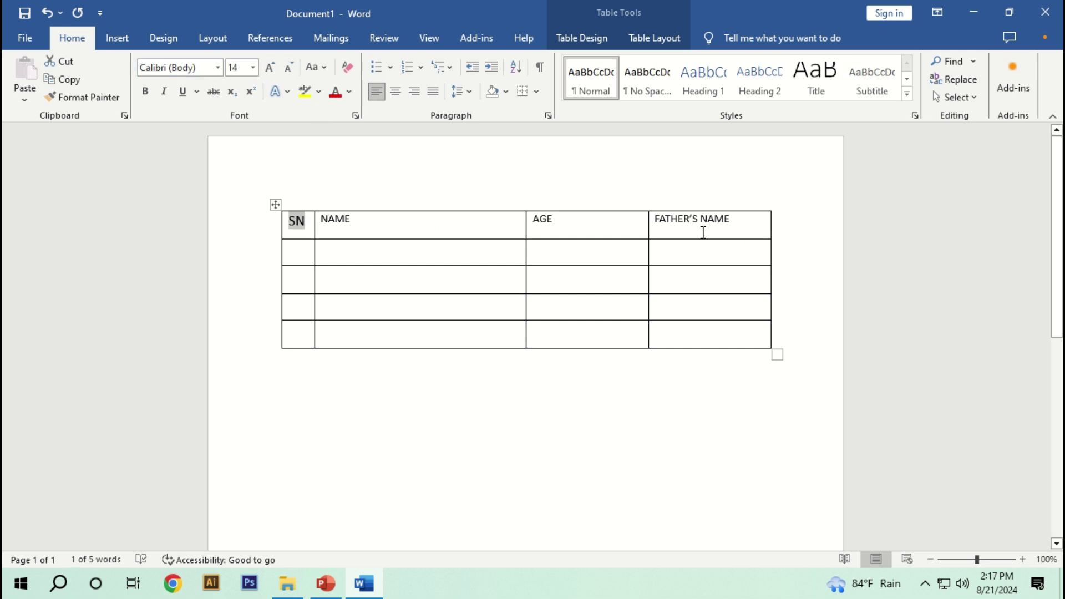
{"action": "left_click", "coordinate": [387, 250]}
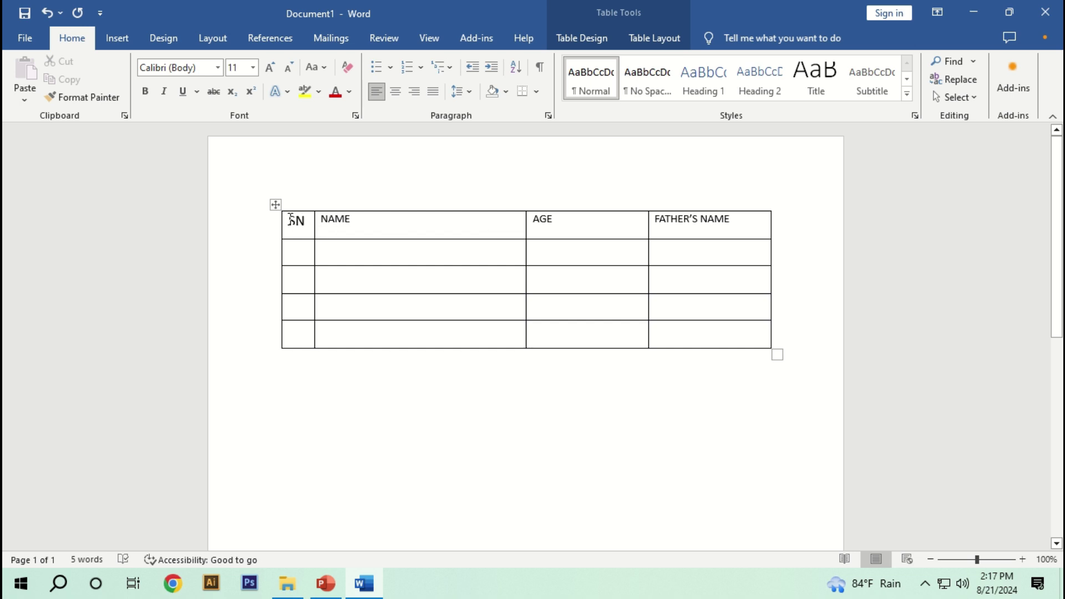
Step: Set the whole header row's text to 14 pt
{"action": "left_click_drag", "start_coordinate": [290, 219], "coordinate": [721, 229]}
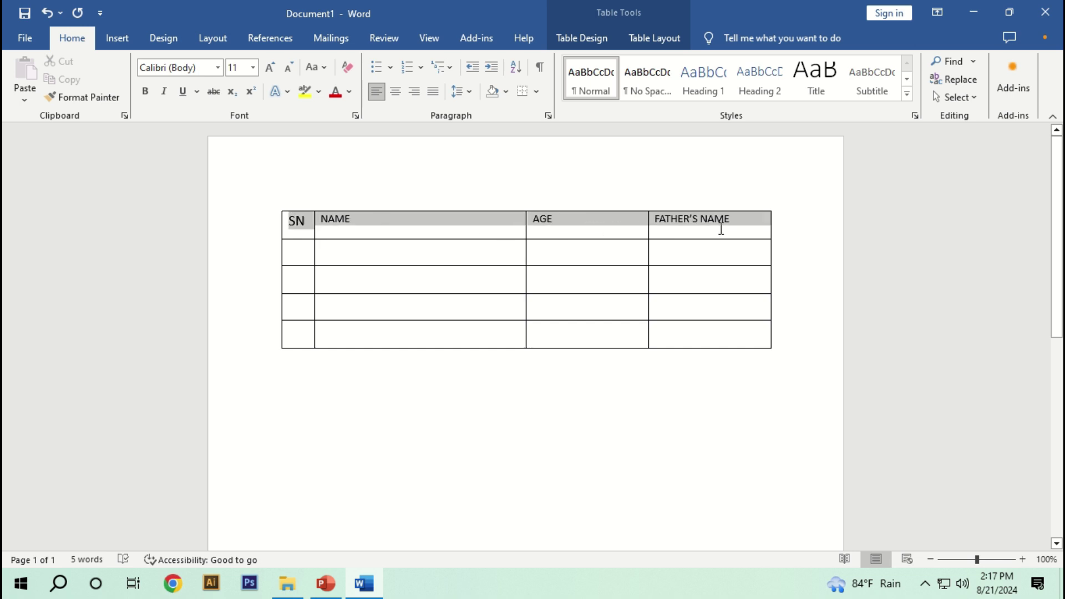
{"action": "left_click", "coordinate": [270, 69]}
{"action": "left_click", "coordinate": [253, 68]}
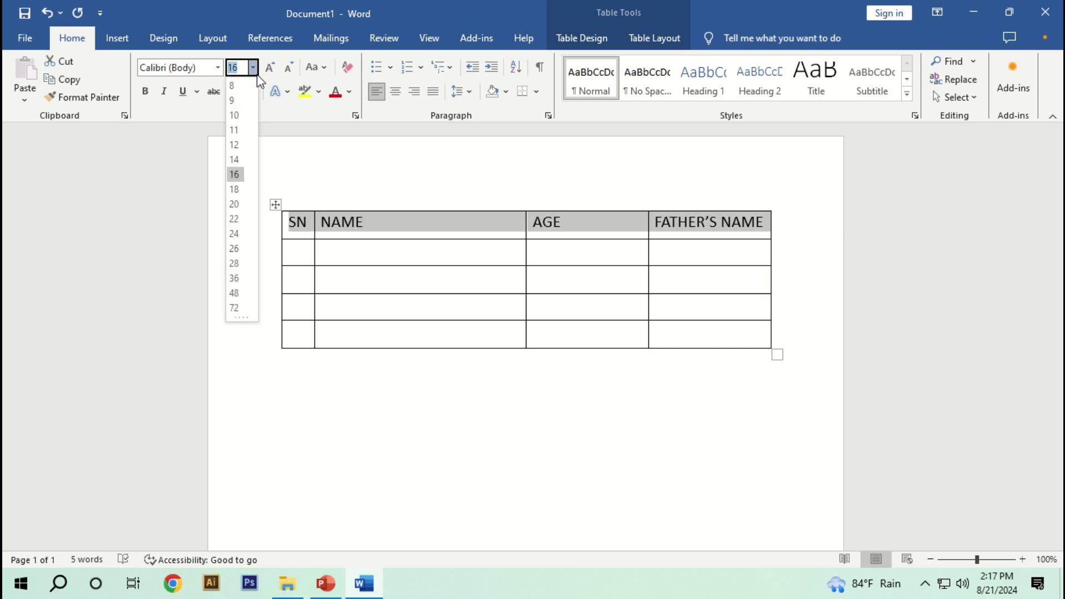
{"action": "left_click", "coordinate": [235, 163]}
{"action": "left_click", "coordinate": [358, 255]}
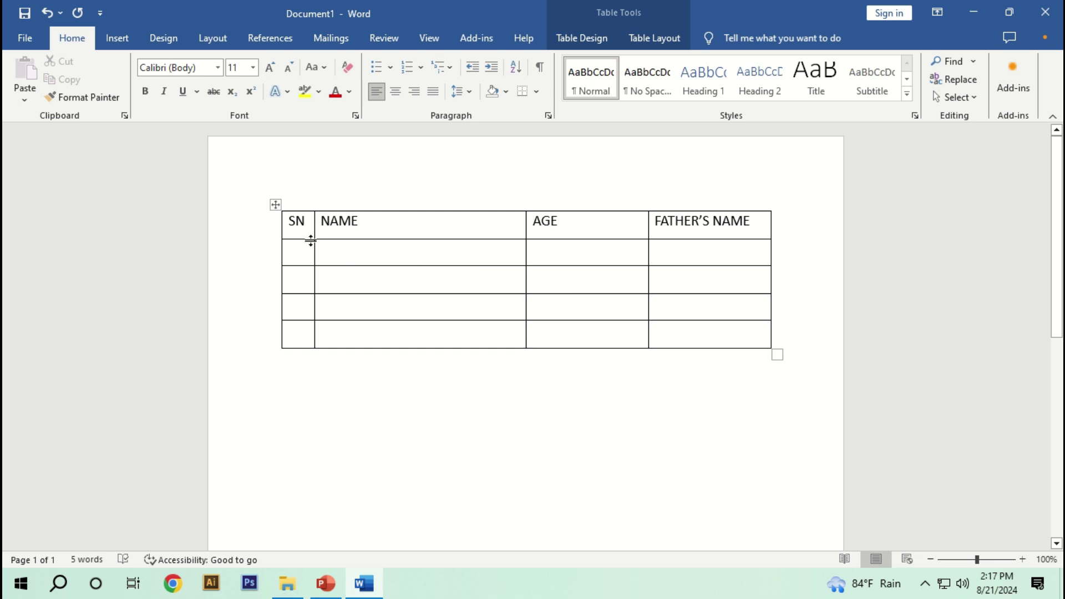
Step: Apply 14 pt font size to the entire table
{"action": "left_click", "coordinate": [277, 205]}
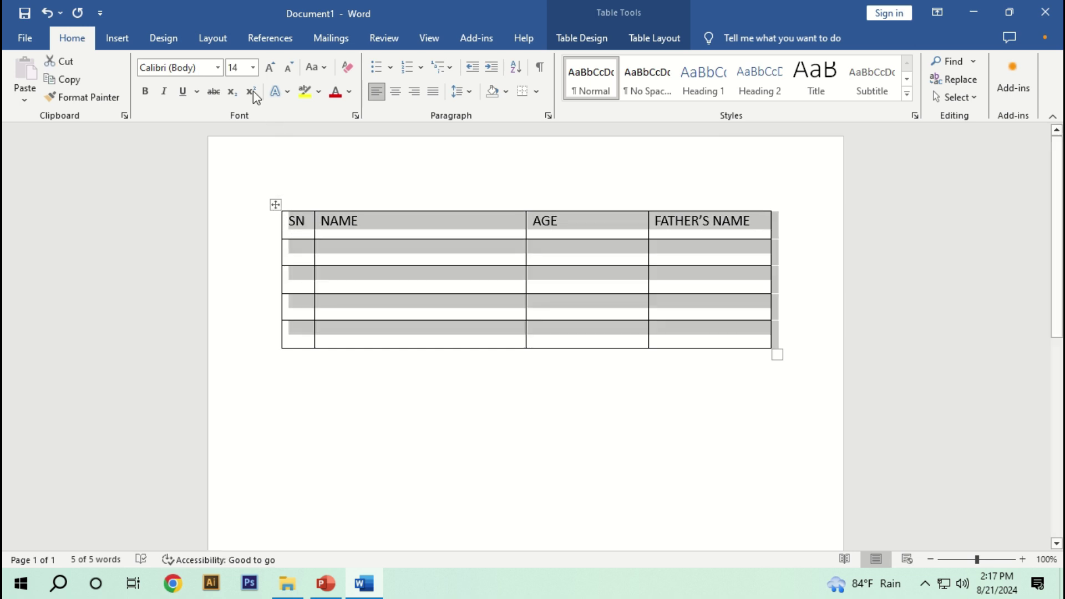
{"action": "left_click", "coordinate": [252, 68]}
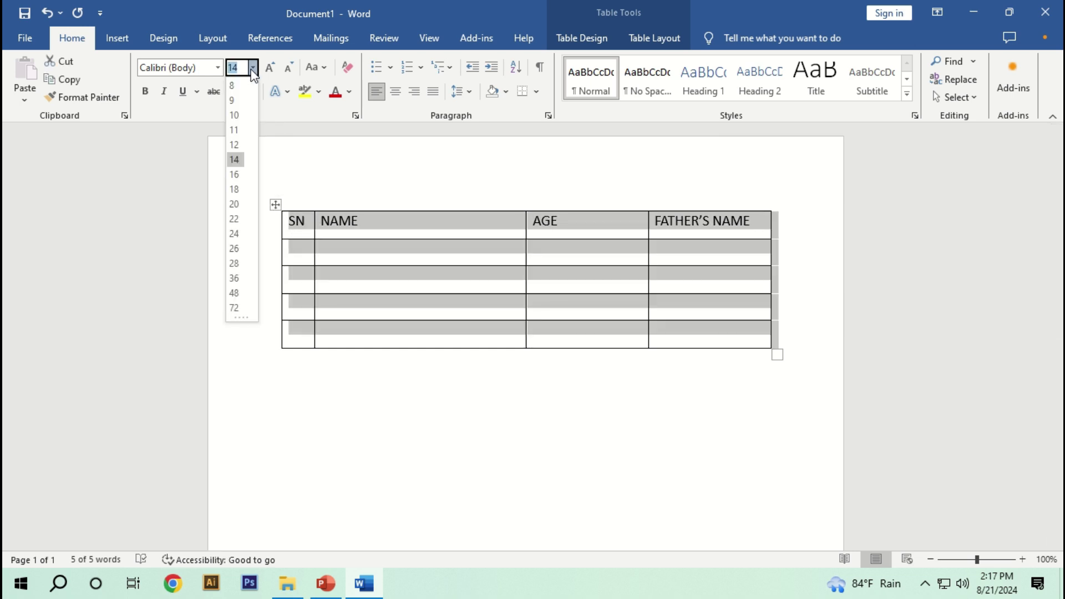
{"action": "left_click", "coordinate": [236, 164]}
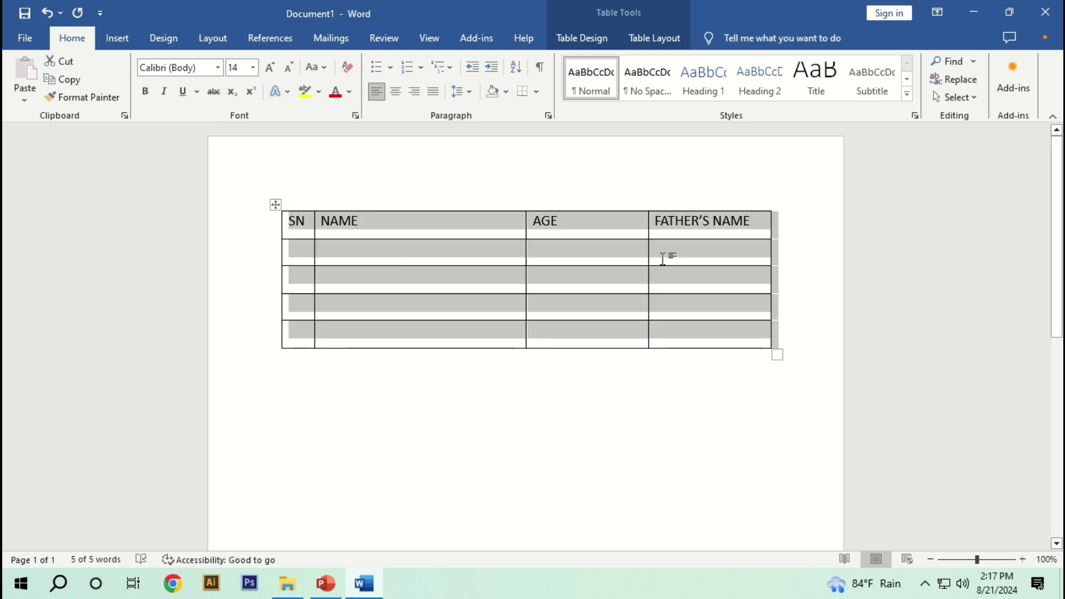
Step: Enter the serial numbers 1, 2, 3 and 4 starting in the first SN data cell
{"action": "left_click", "coordinate": [295, 255]}
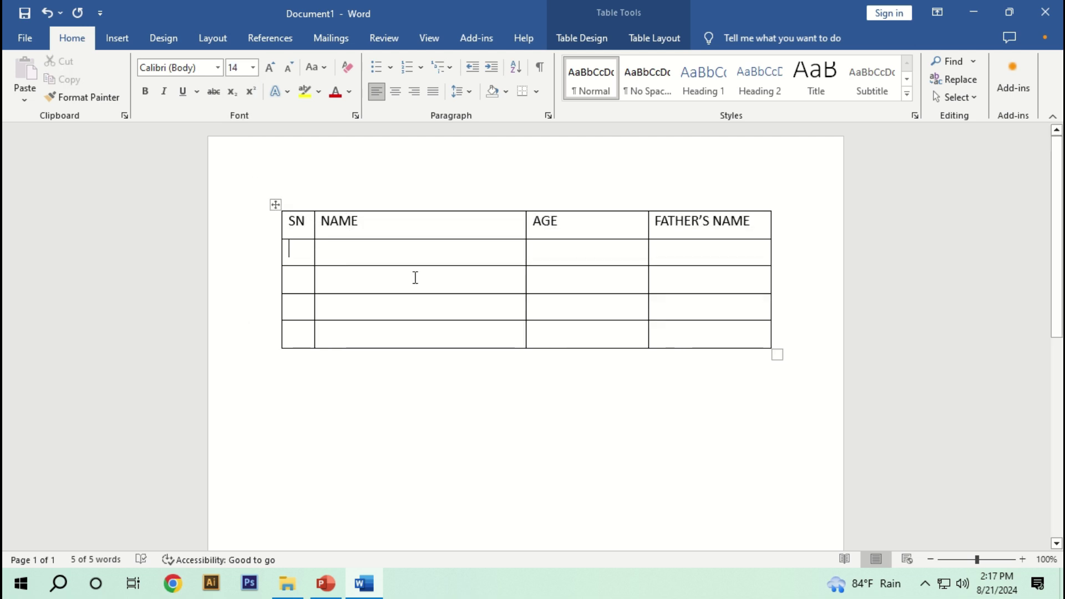
{"action": "type", "text": "1"}
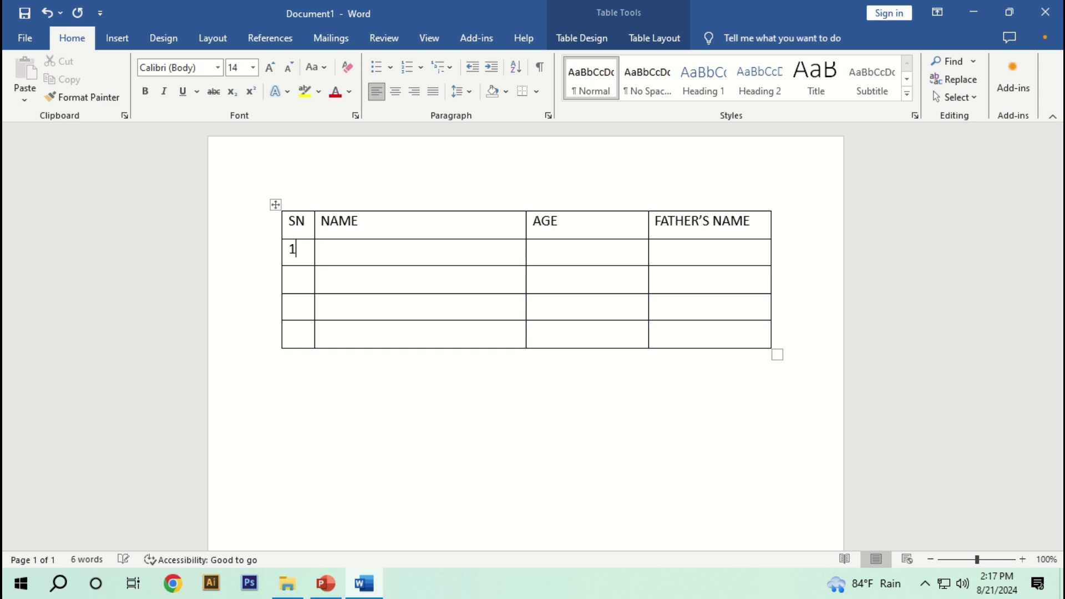
{"action": "type", "text": "2"}
{"action": "type", "text": "3"}
{"action": "type", "text": "4"}
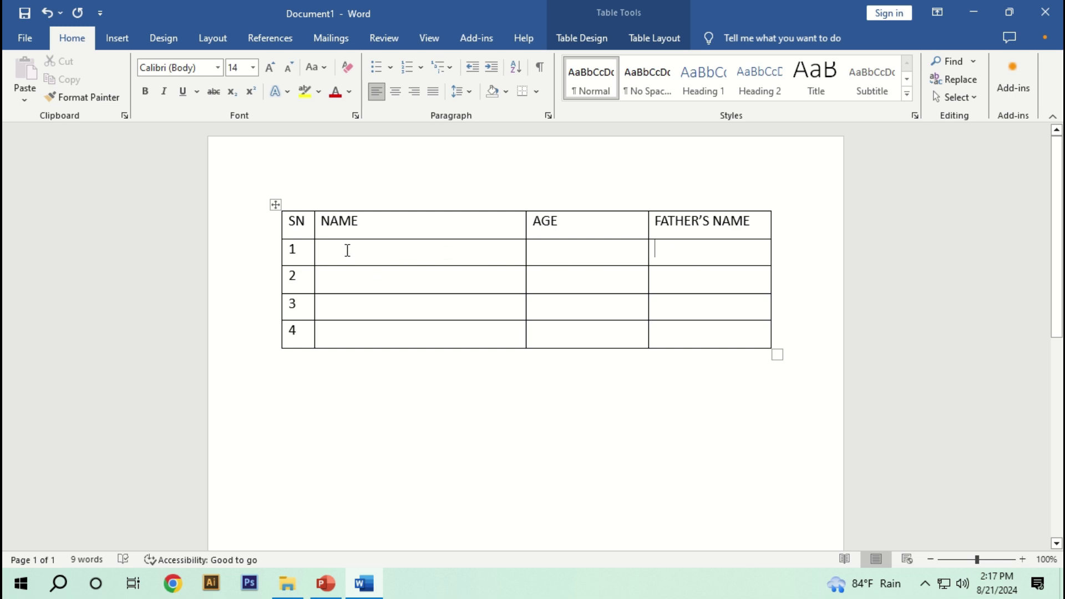
Step: Drag the table's corner handle outward so the table is bigger
{"action": "left_click_drag", "start_coordinate": [779, 357], "coordinate": [784, 408]}
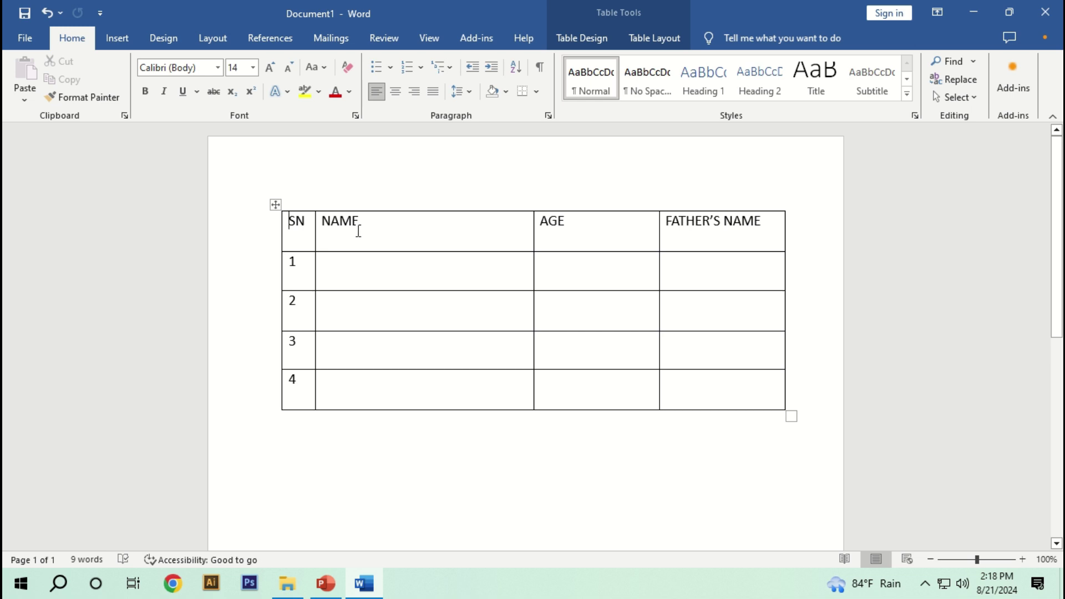
{"action": "left_click", "coordinate": [391, 263]}
{"action": "left_click", "coordinate": [436, 236]}
Step: Delete the selected table, then restore it with Ctrl+Z
{"action": "left_click", "coordinate": [273, 203]}
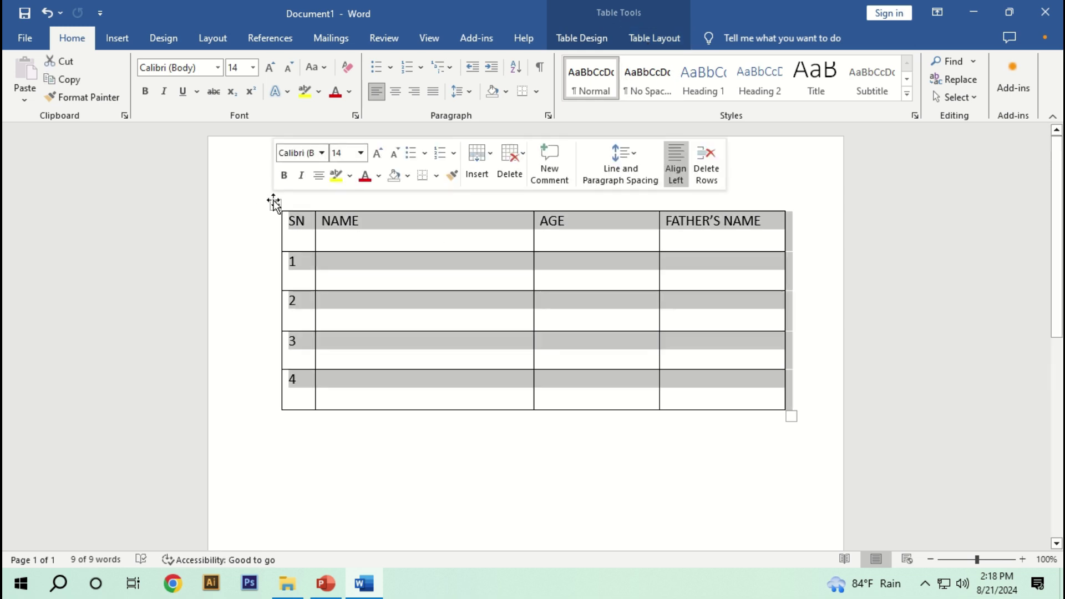
{"action": "key", "text": "BackSpace"}
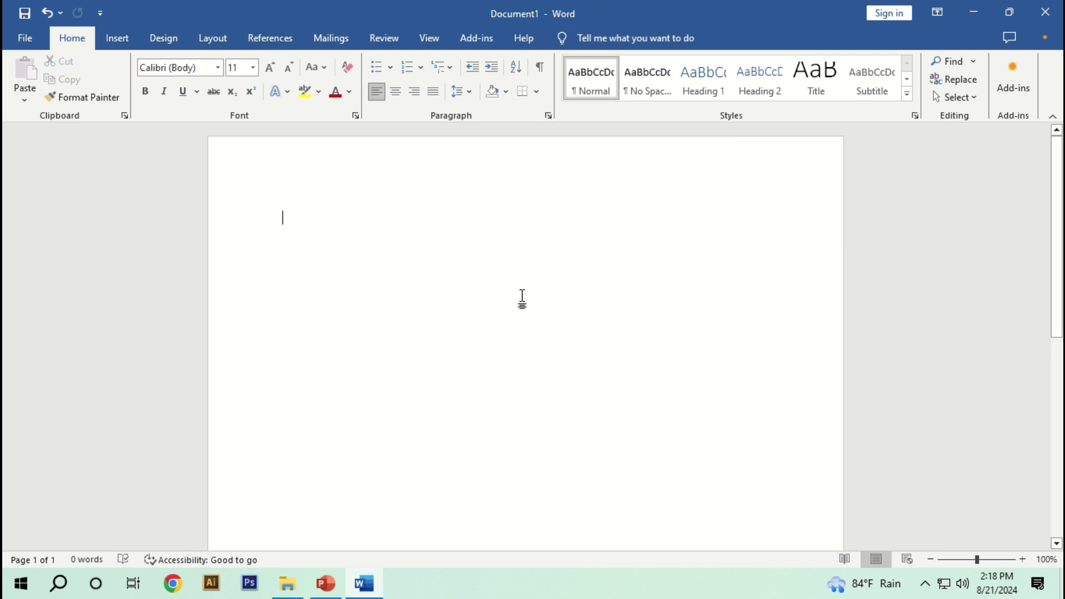
{"action": "key", "text": "ctrl+z"}
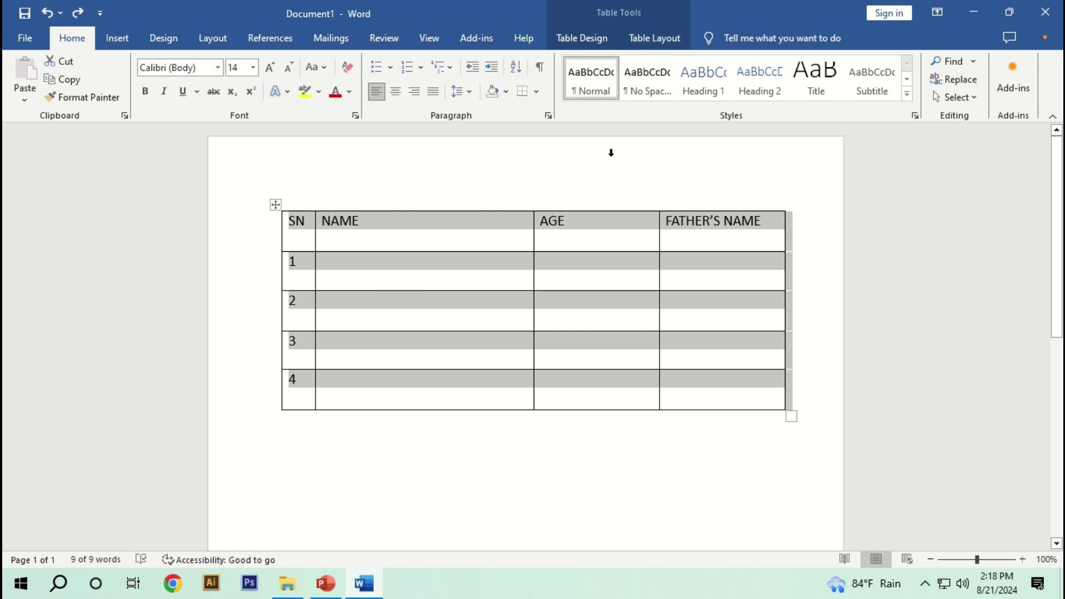
Step: Try several cell alignments, then settle on Align Center for every cell of the table
{"action": "left_click", "coordinate": [639, 40]}
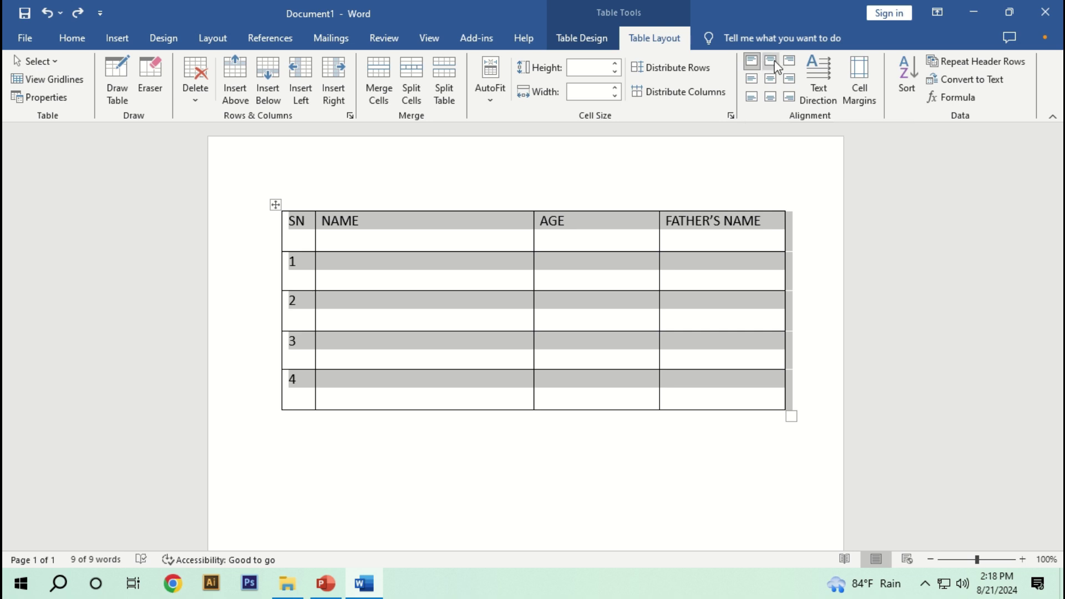
{"action": "left_click", "coordinate": [771, 61]}
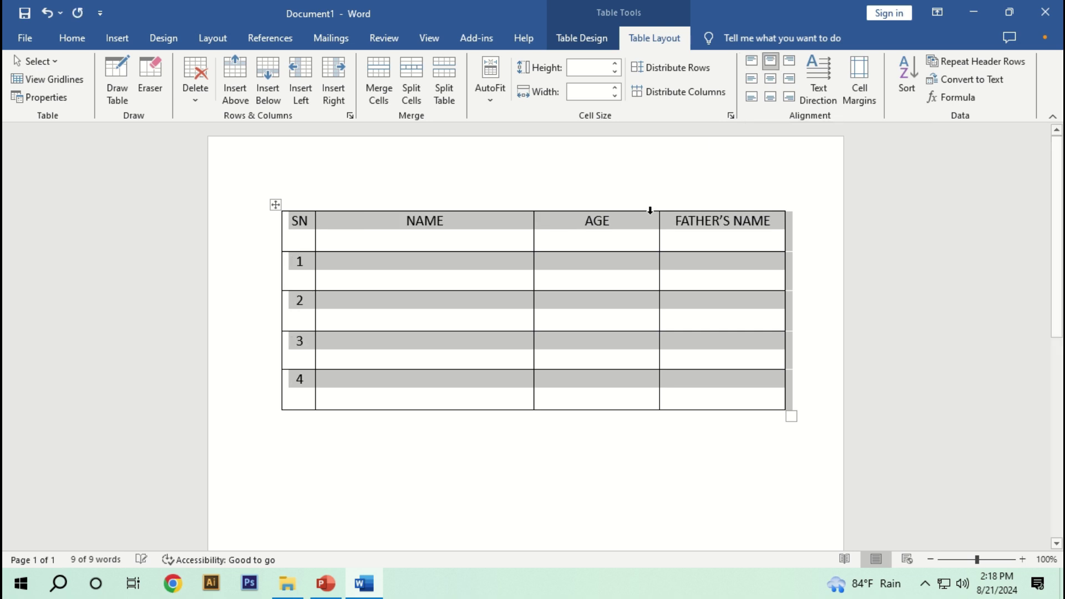
{"action": "left_click", "coordinate": [792, 60]}
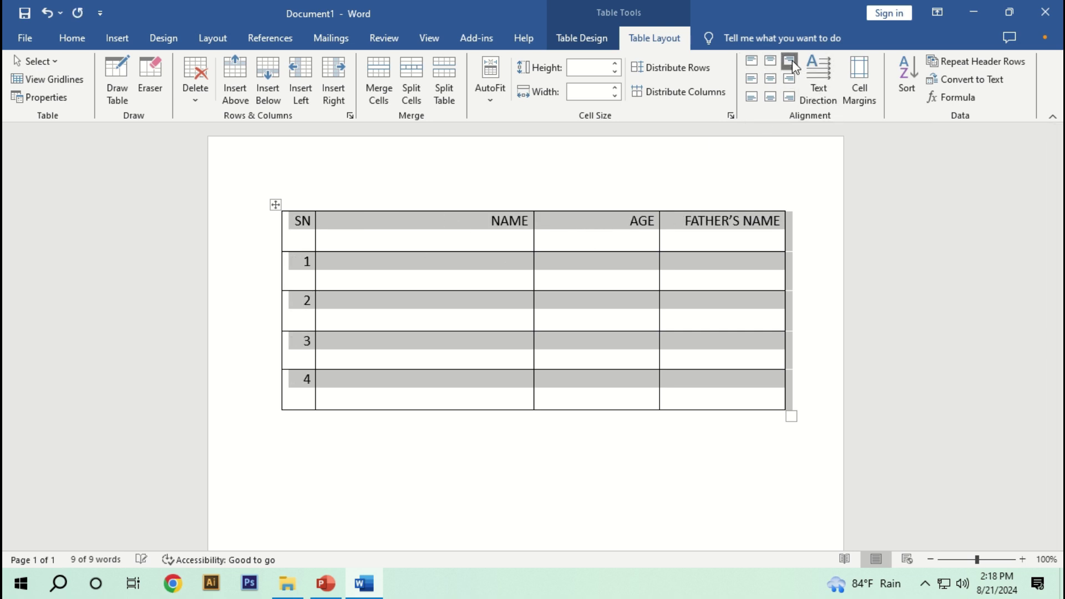
{"action": "left_click", "coordinate": [752, 77]}
{"action": "left_click", "coordinate": [770, 78]}
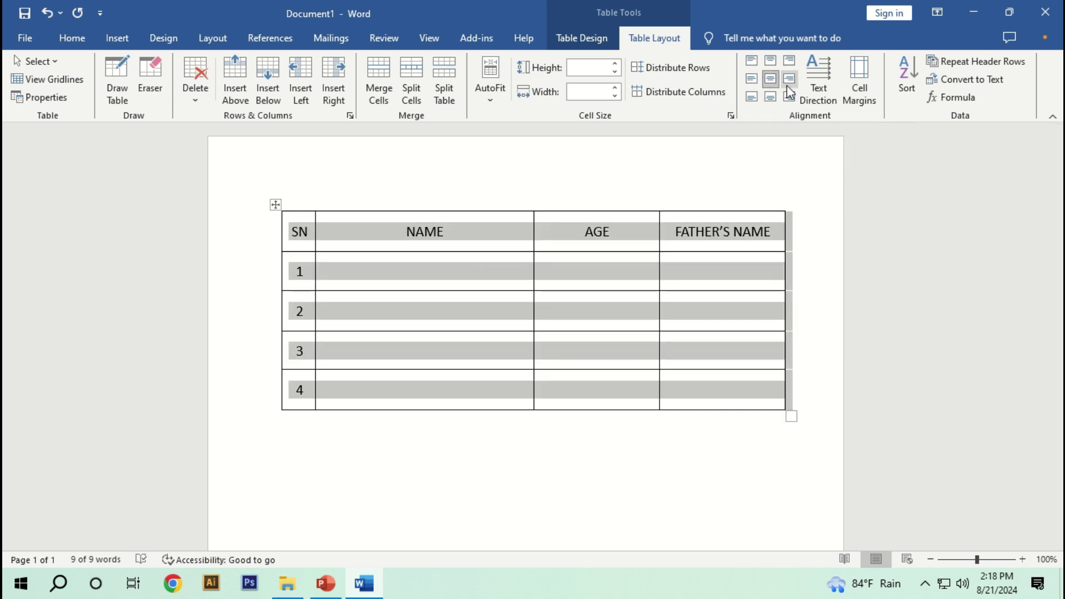
{"action": "left_click", "coordinate": [789, 81]}
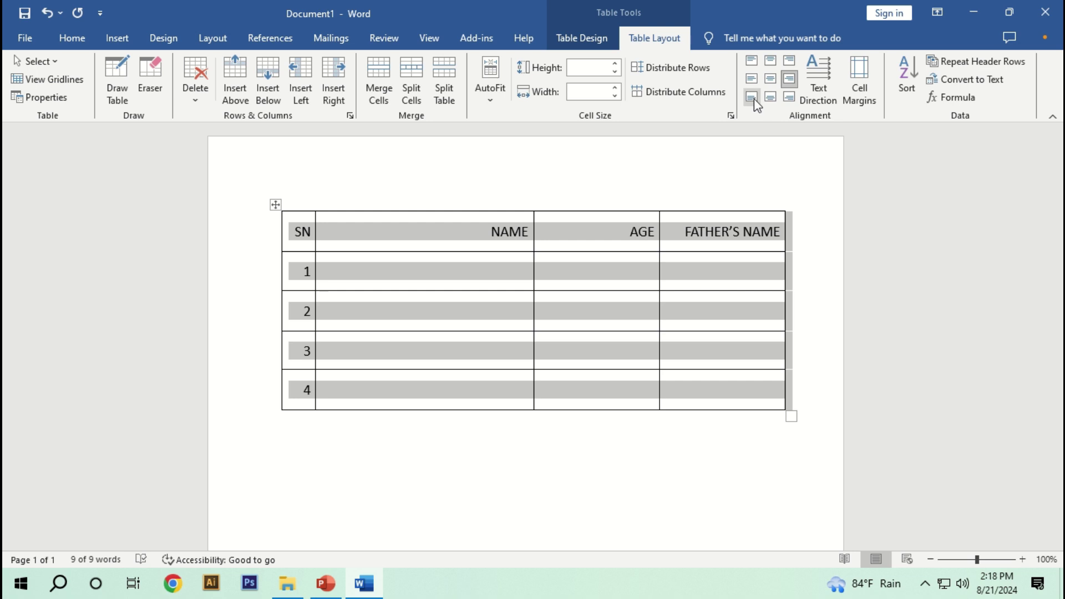
{"action": "left_click", "coordinate": [752, 98]}
{"action": "left_click", "coordinate": [771, 98]}
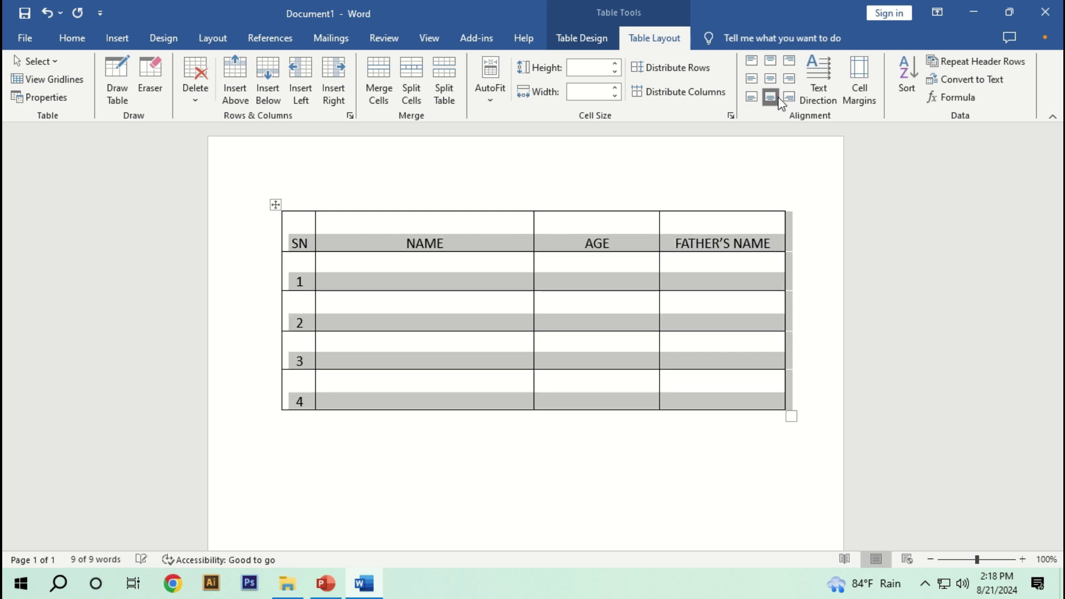
{"action": "left_click", "coordinate": [789, 98]}
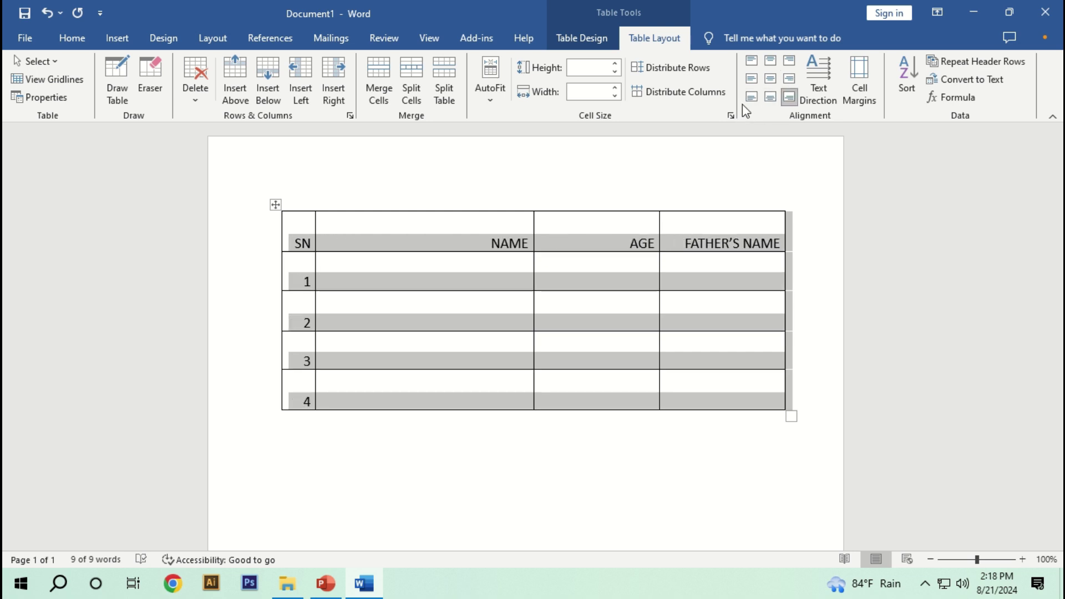
{"action": "left_click", "coordinate": [771, 81]}
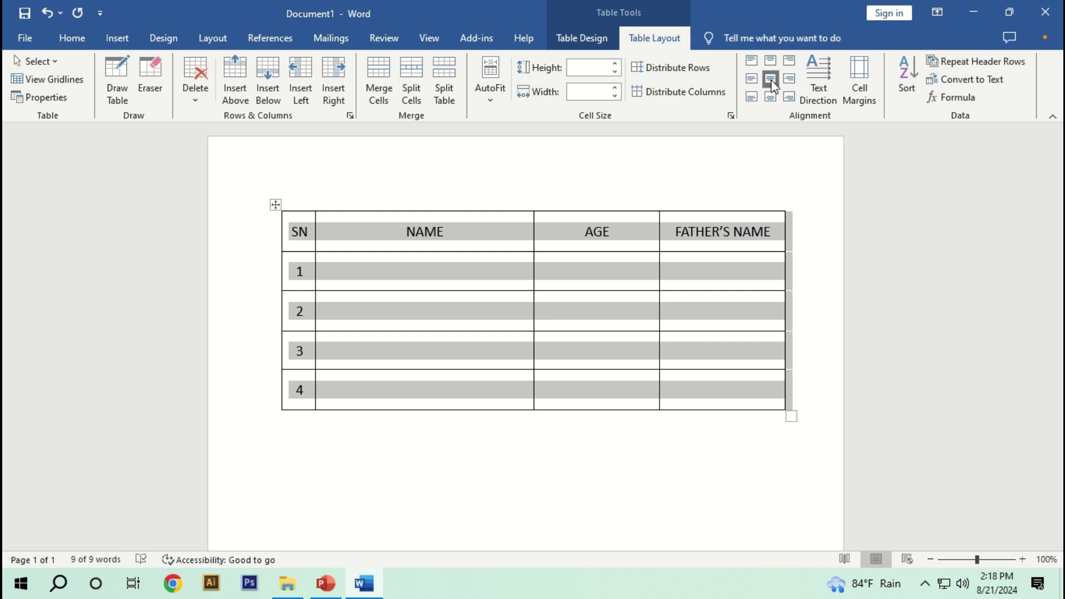
{"action": "left_click", "coordinate": [422, 264]}
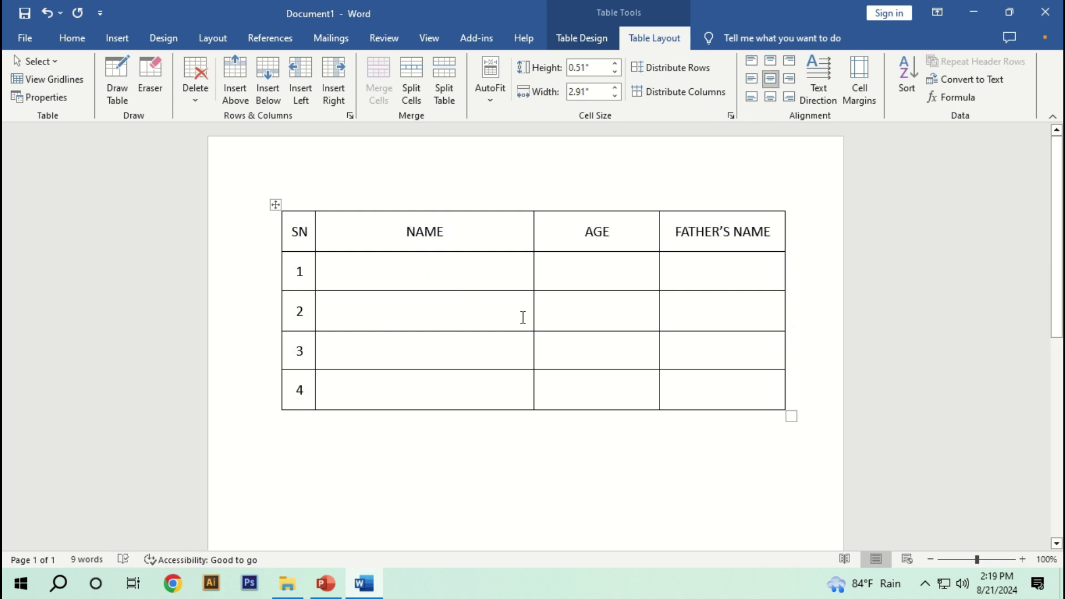
Step: Enter the first person's full name in row 1's NAME cell, fixing capitalisation typos
{"action": "type", "text": "j"}
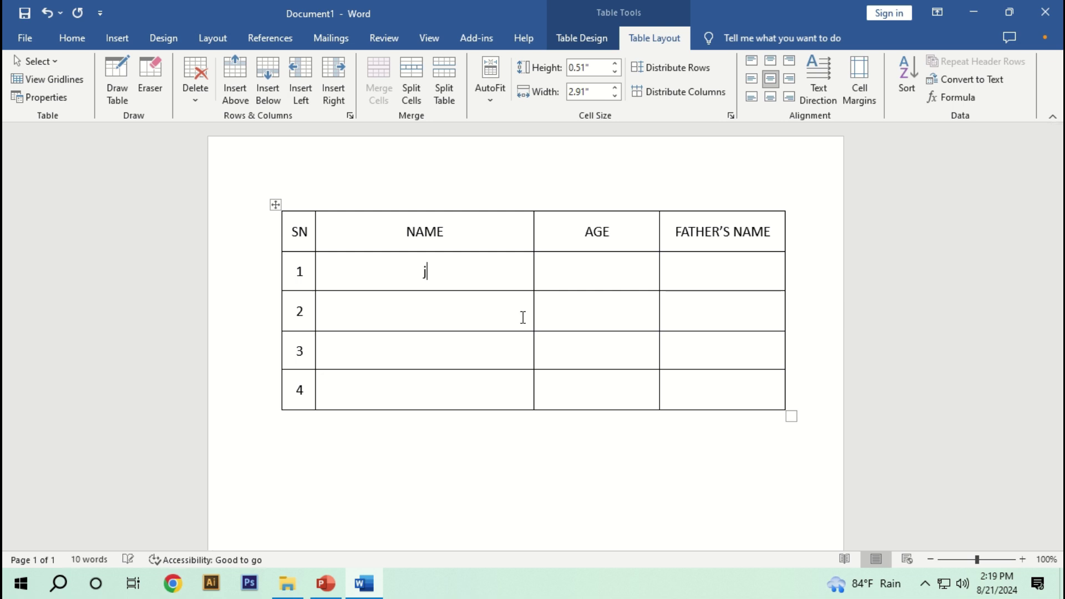
{"action": "key", "text": "BackSpace"}
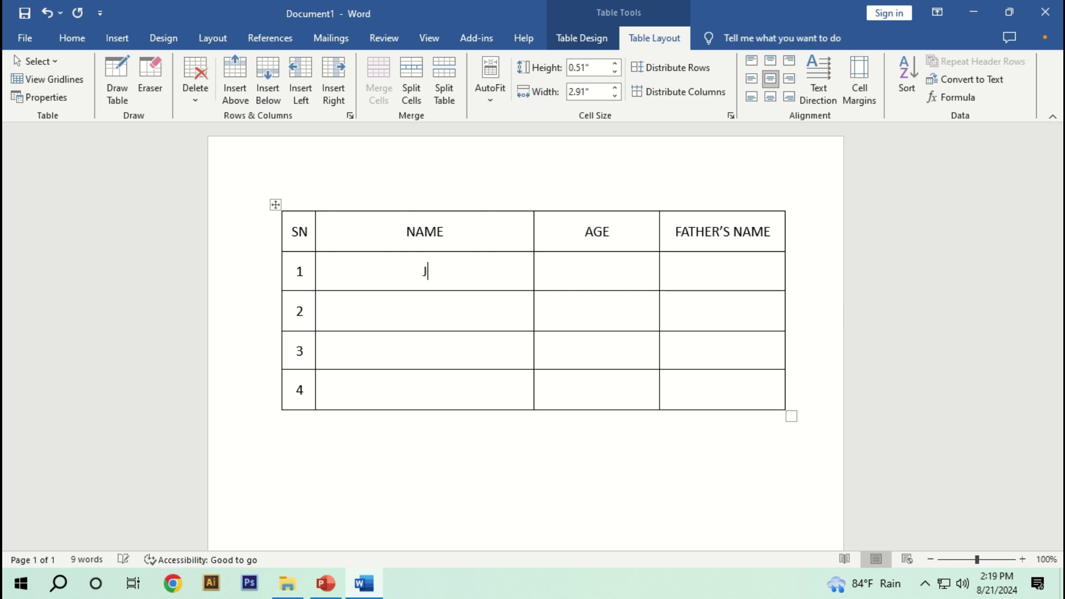
{"action": "type", "text": "O"}
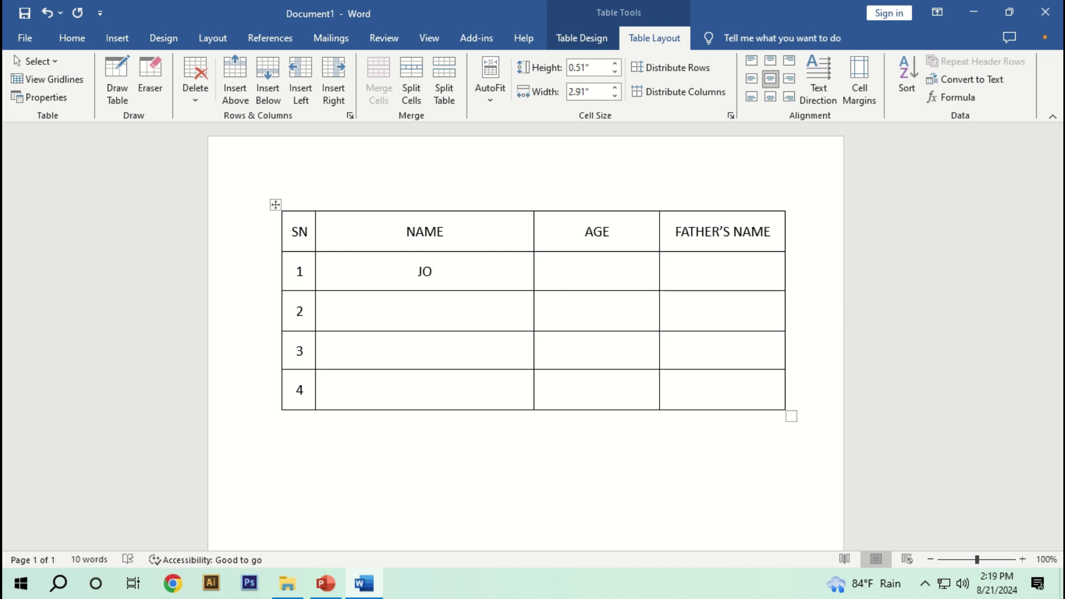
{"action": "key", "text": "BackSpace"}
{"action": "key", "text": "BackSpace"}
{"action": "type", "text": "o"}
{"action": "type", "text": "y a"}
{"action": "key", "text": "BackSpace"}
{"action": "type", "text": "A"}
{"action": "type", "text": "hmed"}
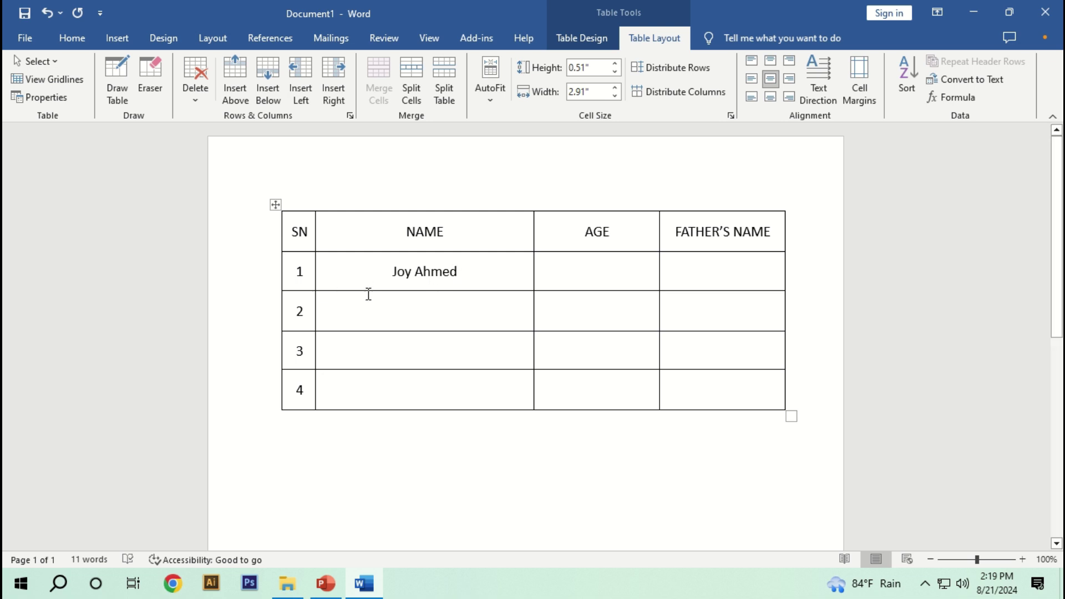
Step: Set the NAME cells of rows 1–4 to Align Center Left
{"action": "left_click_drag", "start_coordinate": [376, 268], "coordinate": [375, 315]}
{"action": "left_click_drag", "start_coordinate": [374, 371], "coordinate": [376, 362]}
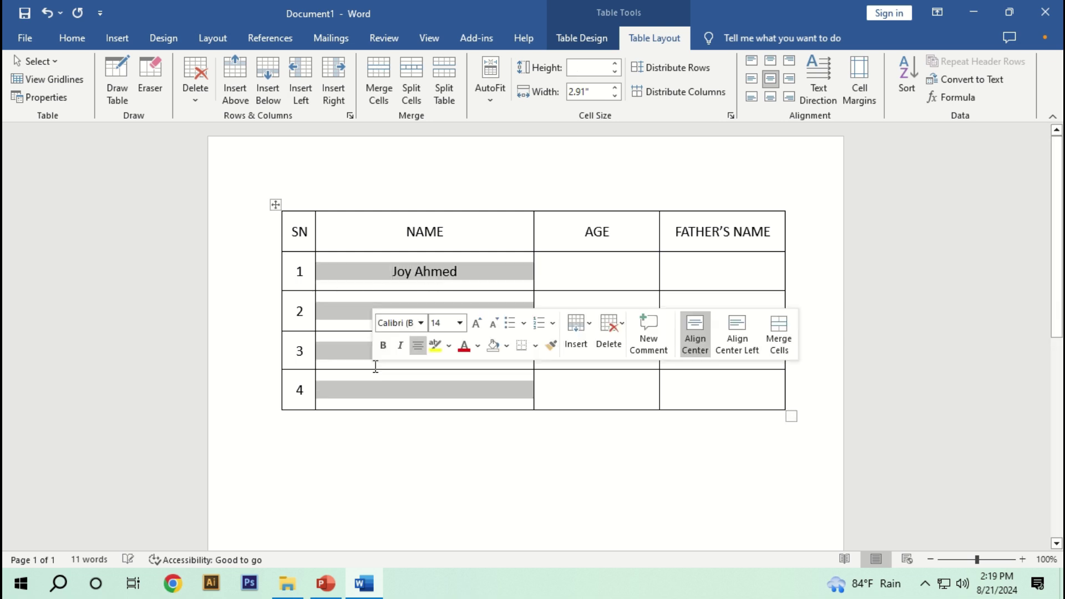
{"action": "left_click", "coordinate": [752, 81]}
{"action": "left_click", "coordinate": [457, 317]}
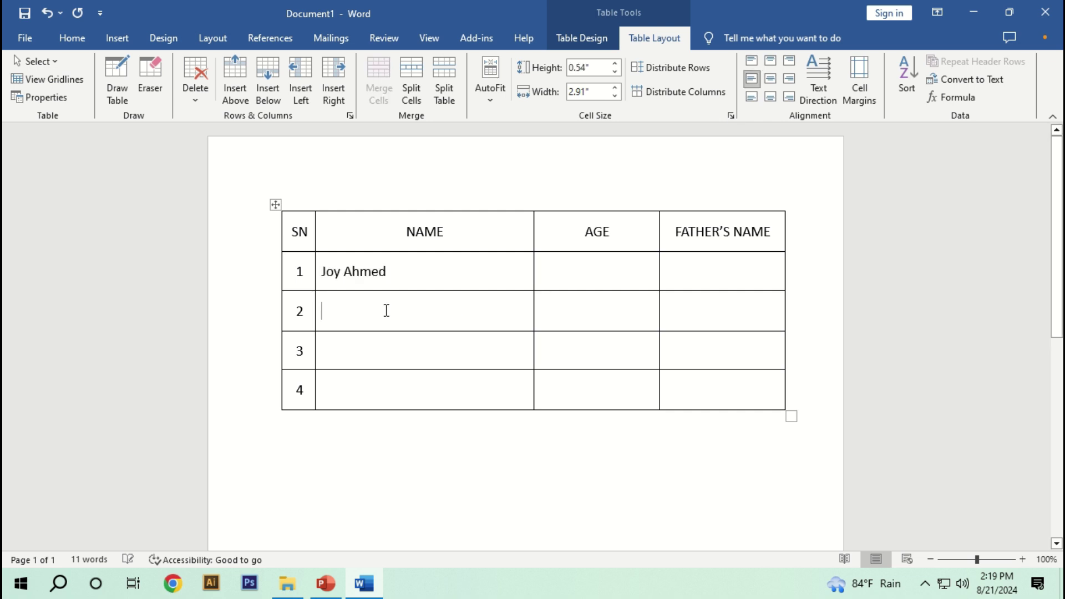